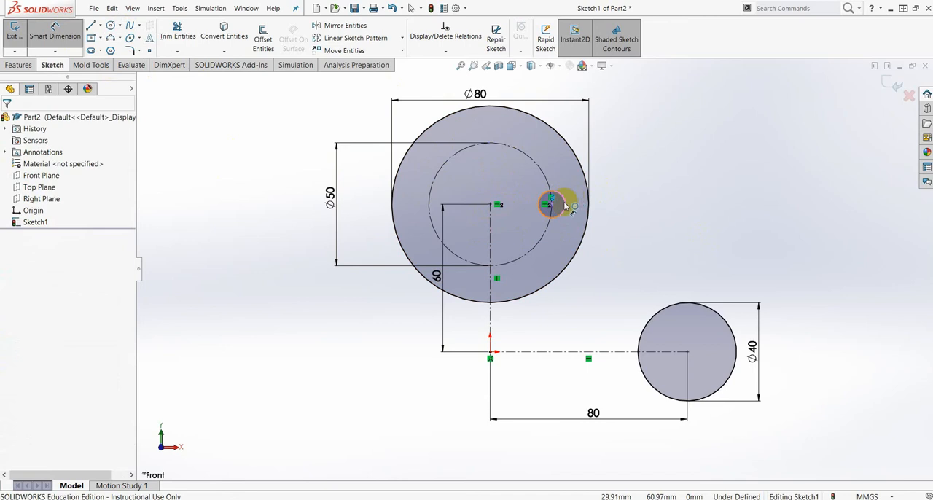
- Dimension the small circle on the 50 mm construction circle to a diameter of 10 mm and consult the reference drawing
{"action": "left_click", "coordinate": [557, 249]}
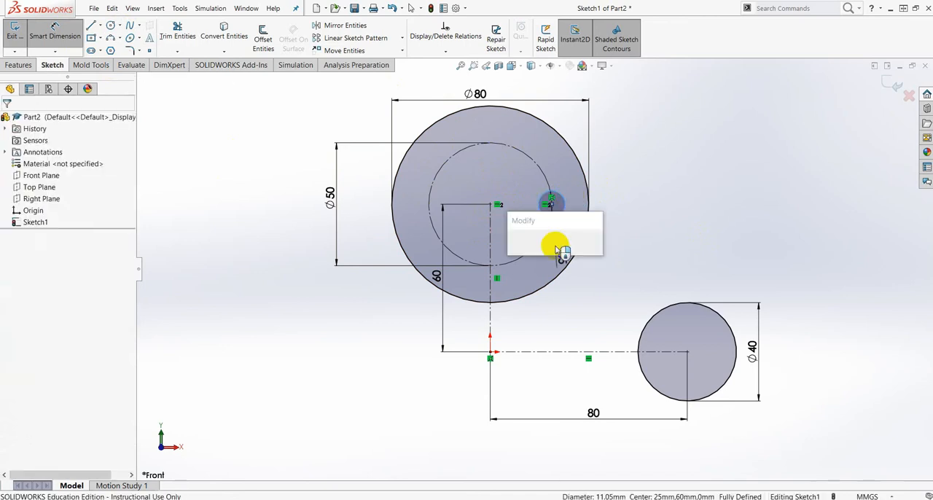
{"action": "type", "text": "10"}
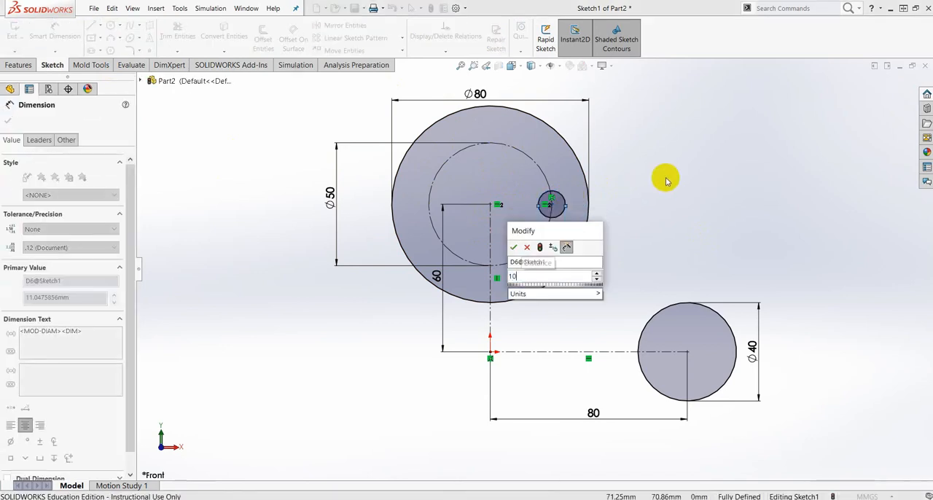
{"action": "key", "text": "Return"}
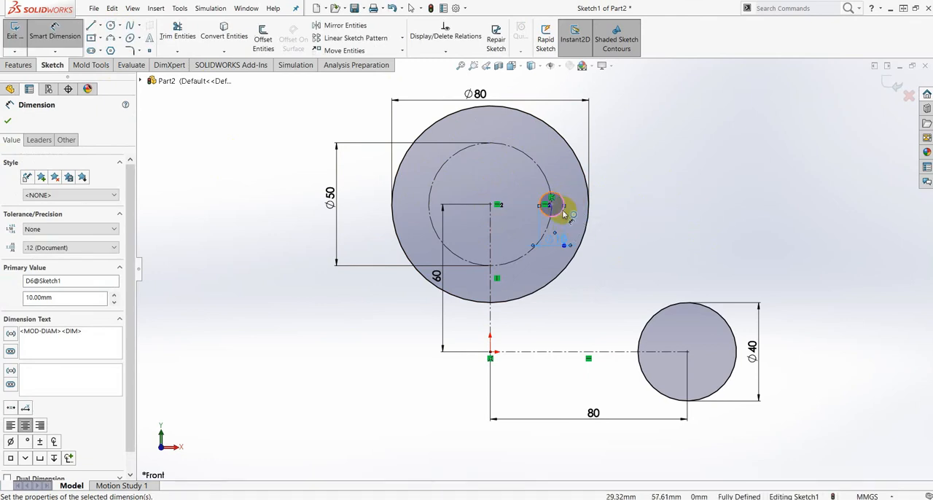
{"action": "scroll", "coordinate": [554, 200], "scroll_direction": "down", "scroll_amount": 2}
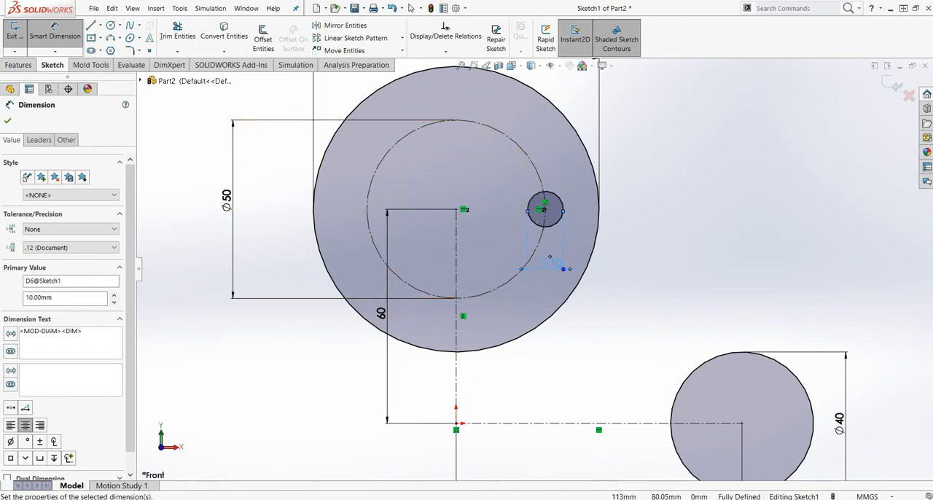
{"action": "key", "text": "alt+Tab"}
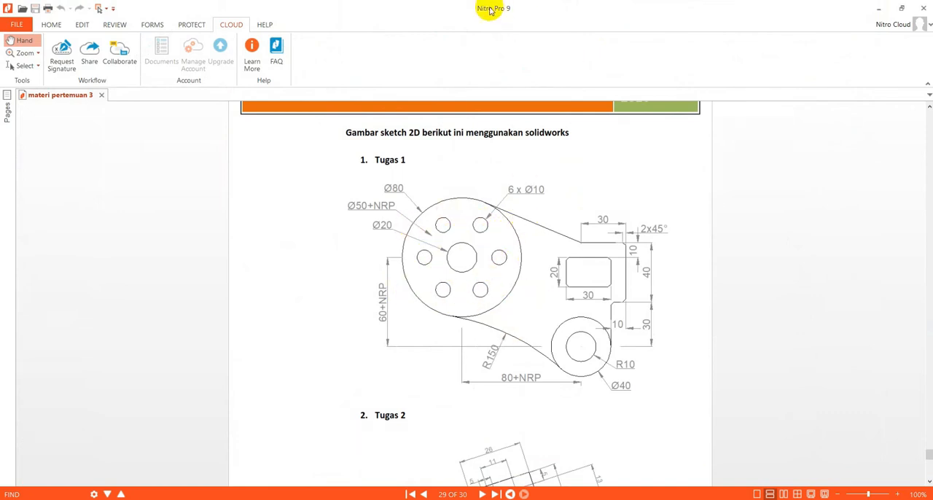
{"action": "left_click_drag", "start_coordinate": [467, 9], "coordinate": [932, 11]}
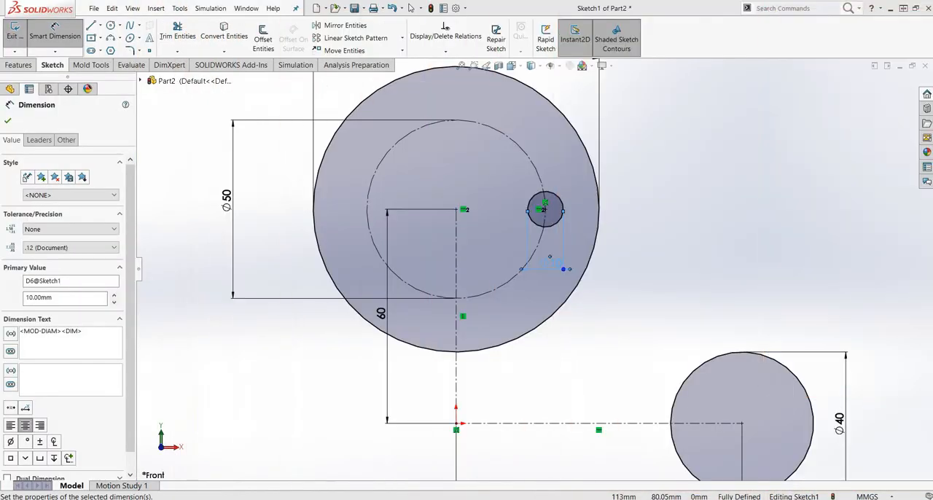
{"action": "left_click", "coordinate": [7, 120]}
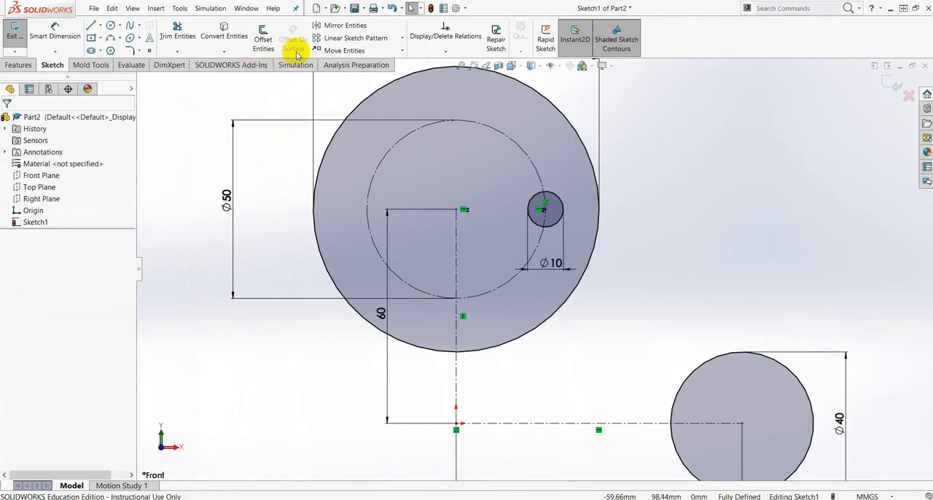
- Start a circular sketch pattern with the 10 mm circle as the entity to pattern
{"action": "left_click", "coordinate": [402, 40]}
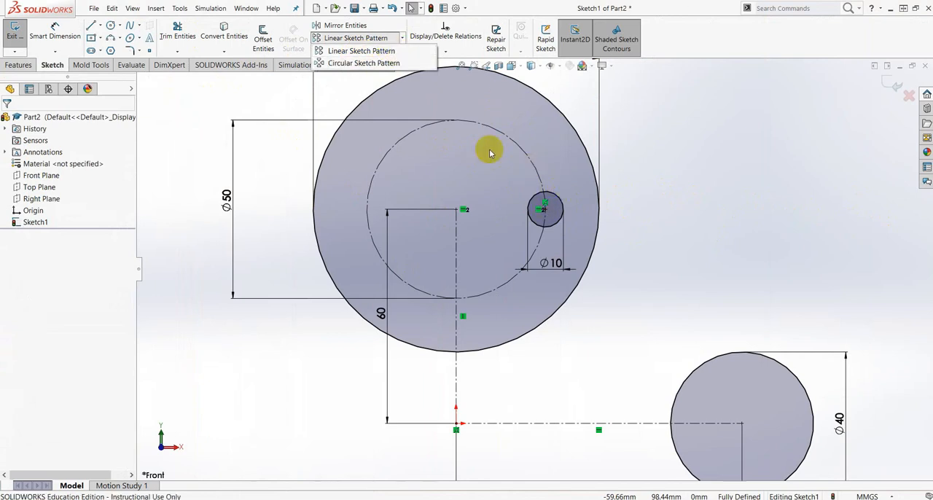
{"action": "left_click", "coordinate": [339, 64]}
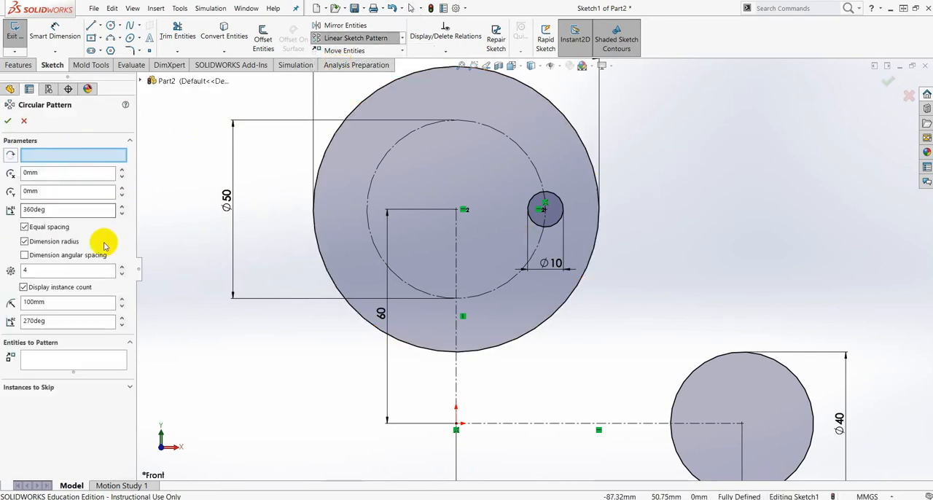
{"action": "left_click", "coordinate": [42, 361]}
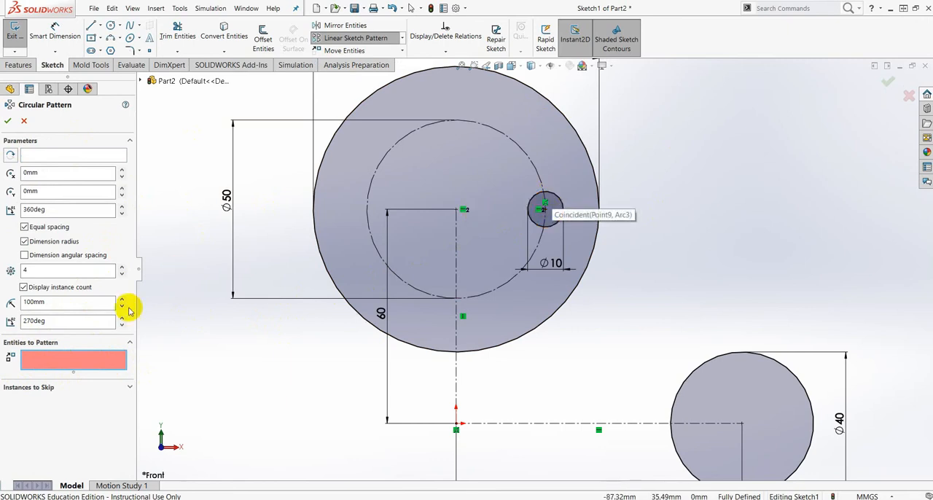
{"action": "left_click", "coordinate": [552, 197]}
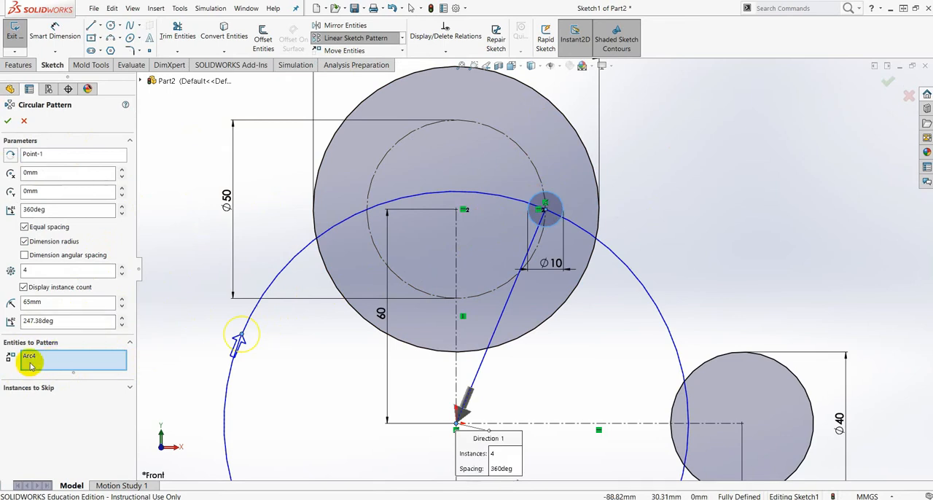
{"action": "scroll", "coordinate": [550, 373], "scroll_direction": "up", "scroll_amount": 2}
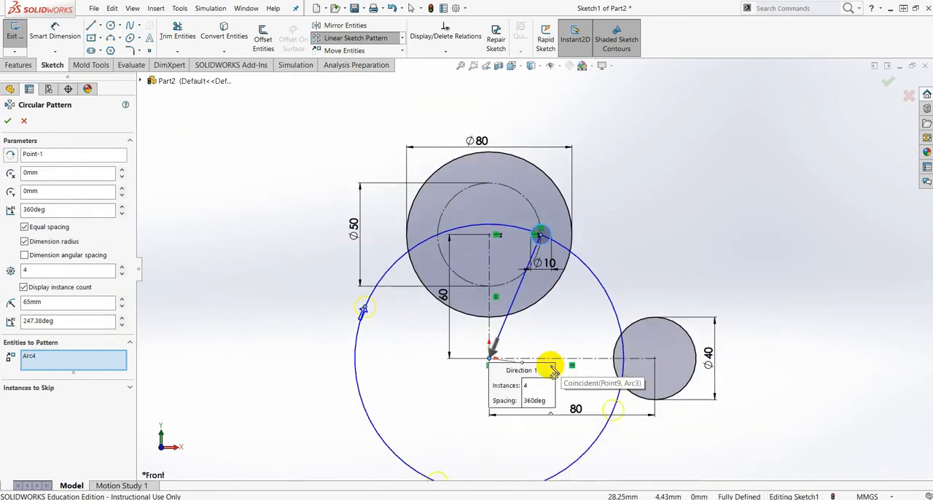
{"action": "scroll", "coordinate": [555, 374], "scroll_direction": "up", "scroll_amount": 1}
{"action": "scroll", "coordinate": [541, 300], "scroll_direction": "down", "scroll_amount": 1}
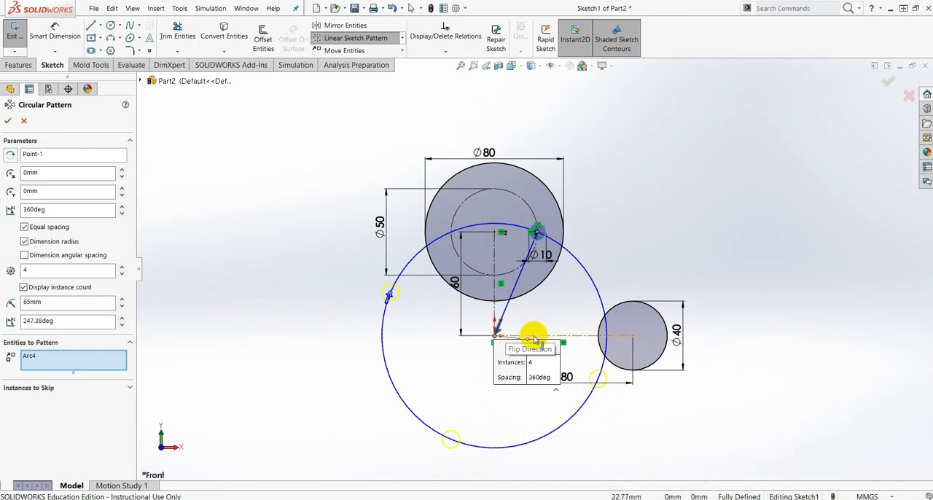
- Replace the pattern's rotation centre with the centre point of the 80 mm circle
{"action": "left_click", "coordinate": [40, 158]}
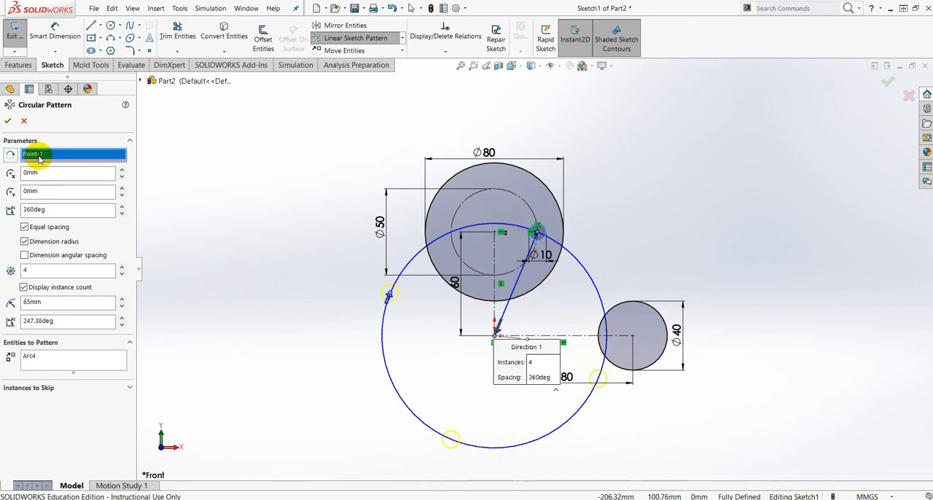
{"action": "key", "text": "Delete"}
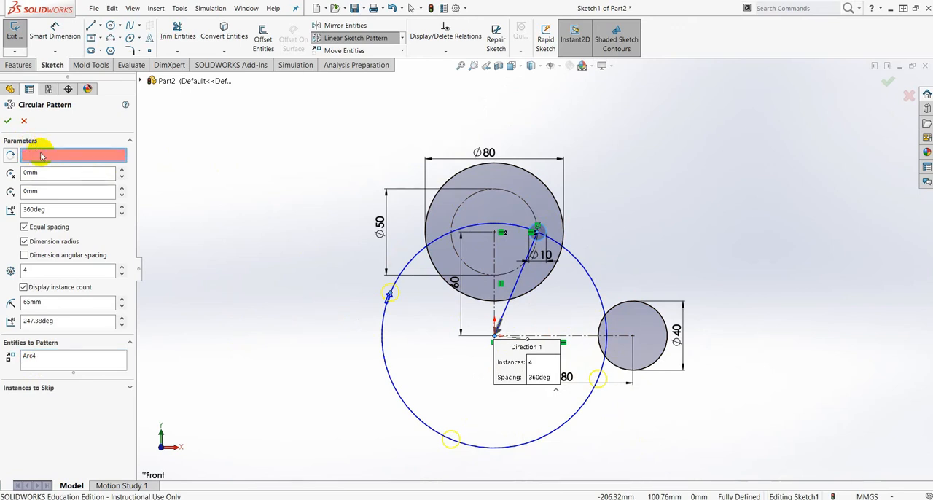
{"action": "scroll", "coordinate": [514, 237], "scroll_direction": "down", "scroll_amount": 3}
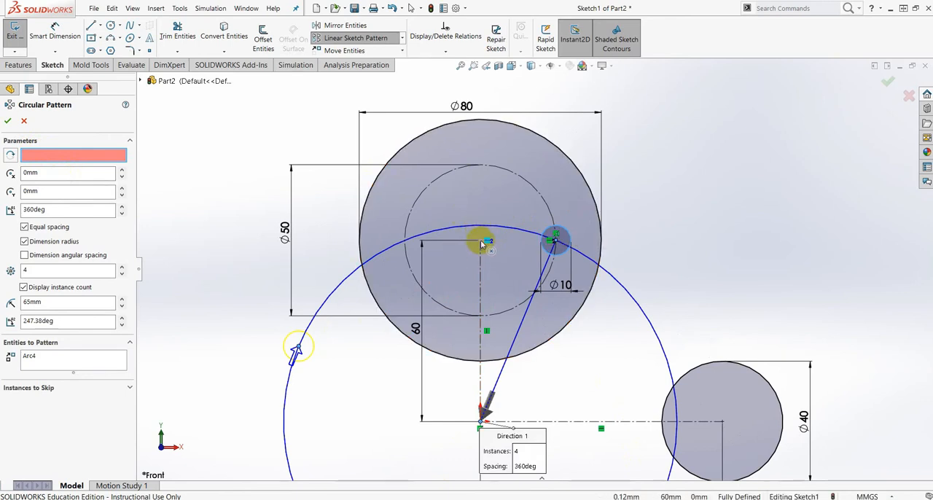
{"action": "left_click", "coordinate": [480, 241]}
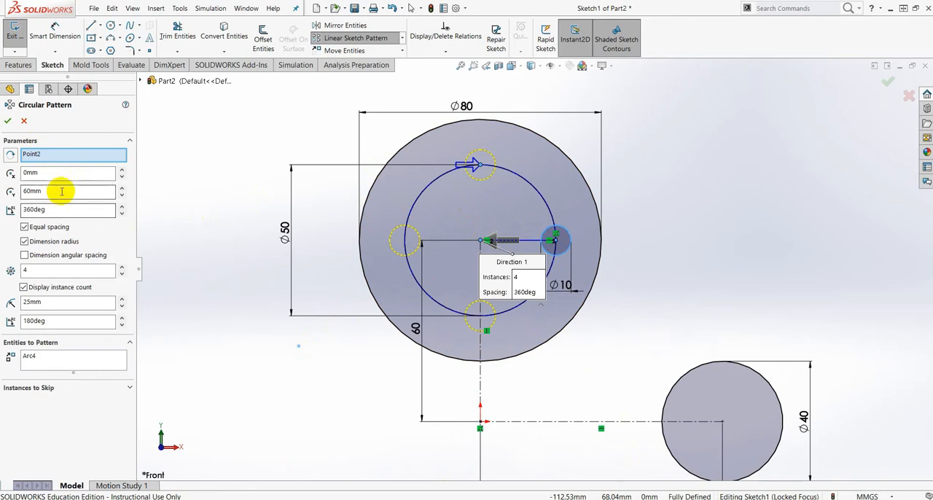
{"action": "scroll", "coordinate": [559, 357], "scroll_direction": "up", "scroll_amount": 1}
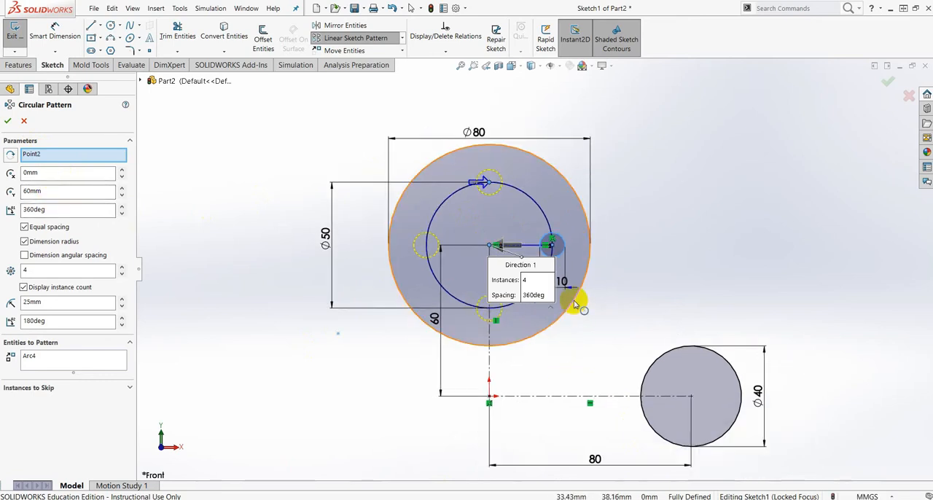
{"action": "scroll", "coordinate": [576, 307], "scroll_direction": "down", "scroll_amount": 1}
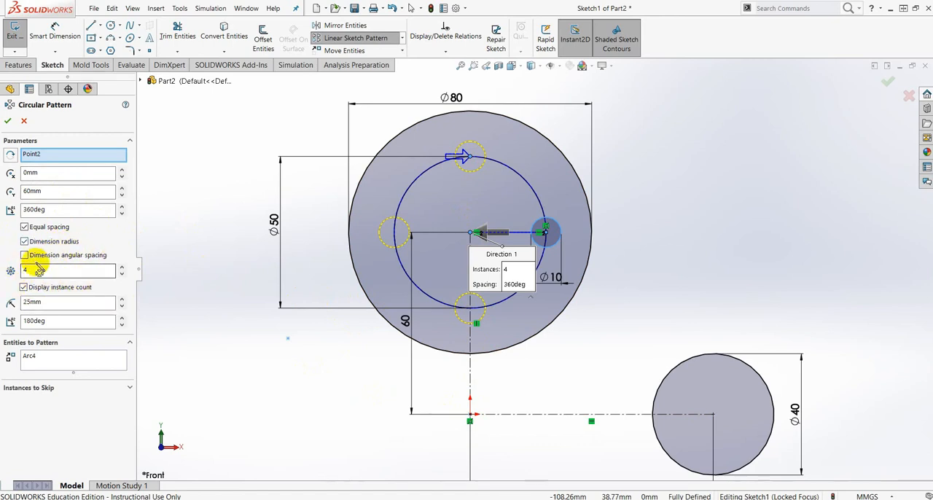
- Check the hole count in the reference drawing, set the circular pattern to 6 instances and create it
{"action": "left_click_drag", "start_coordinate": [932, 16], "coordinate": [397, 20]}
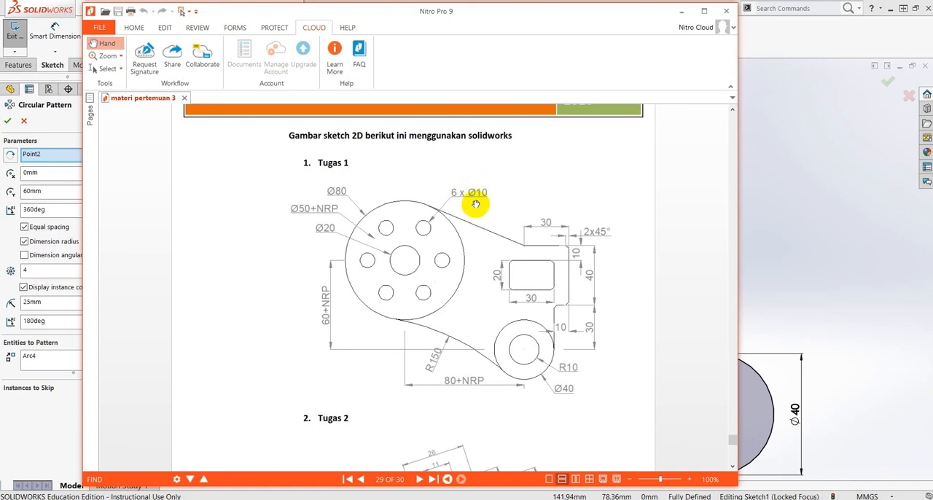
{"action": "left_click_drag", "start_coordinate": [434, 13], "coordinate": [932, 17]}
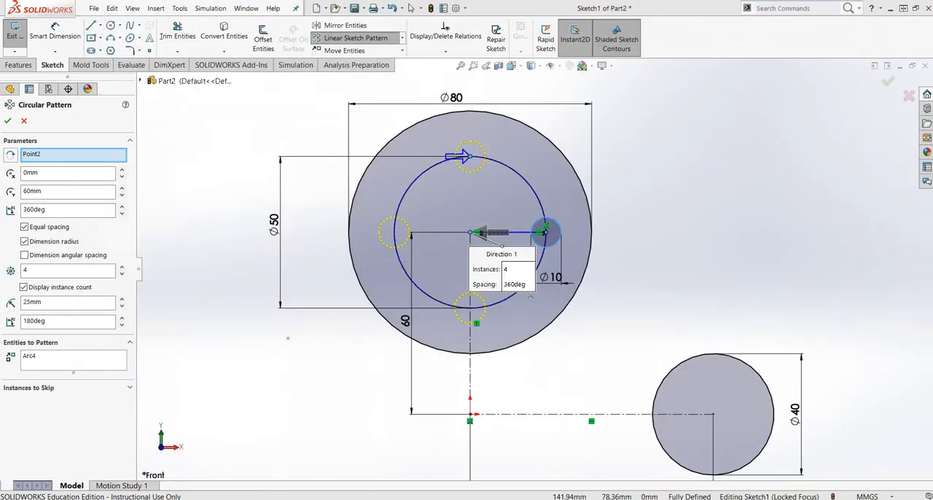
{"action": "double_click", "coordinate": [122, 267]}
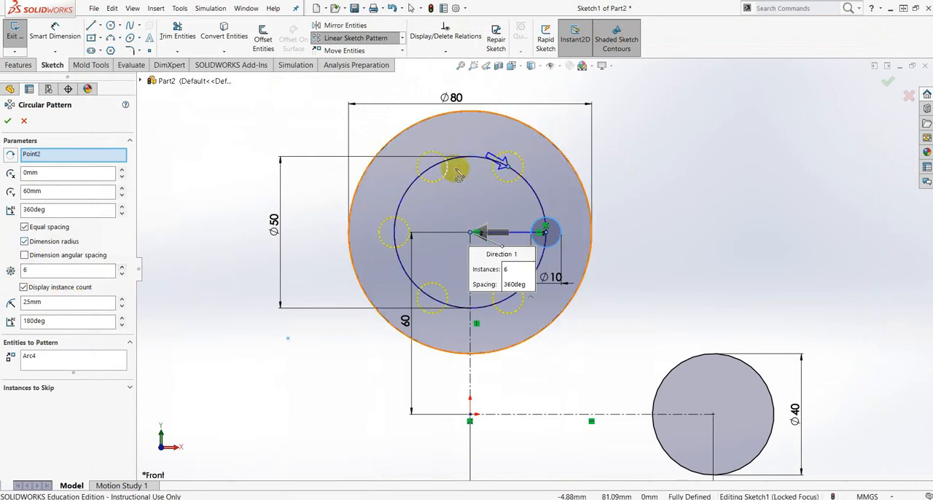
{"action": "left_click", "coordinate": [7, 122]}
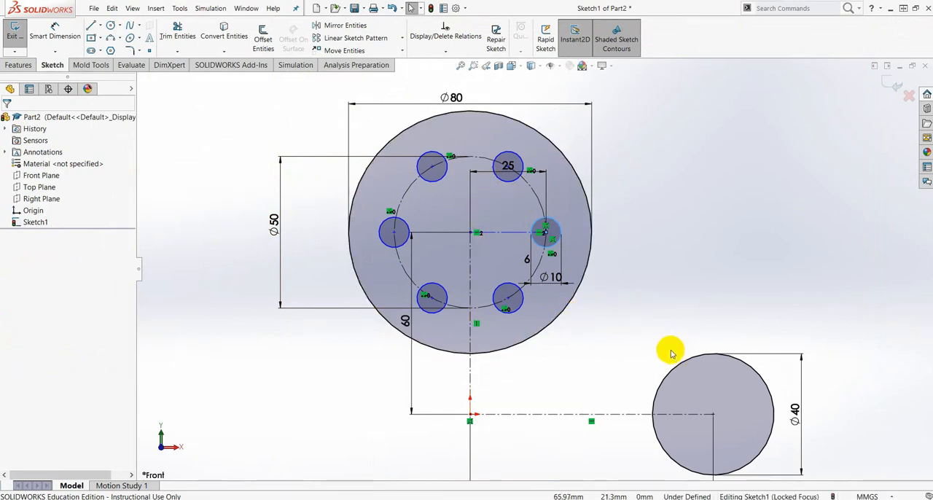
- Consult the reference drawing and sketch a circle about 20 mm in diameter, concentric inside the 40 mm circle
{"action": "scroll", "coordinate": [666, 353], "scroll_direction": "up", "scroll_amount": 5}
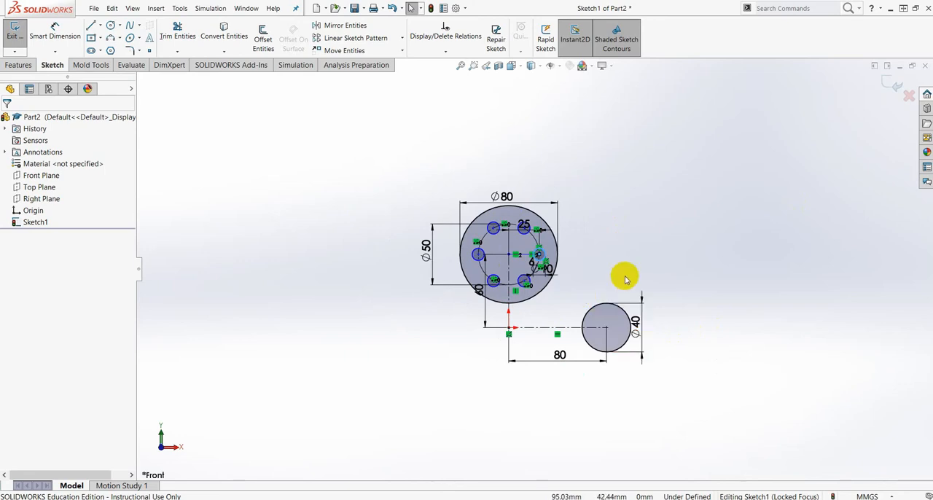
{"action": "scroll", "coordinate": [620, 273], "scroll_direction": "down", "scroll_amount": 2}
{"action": "left_click_drag", "start_coordinate": [932, 13], "coordinate": [562, 26]}
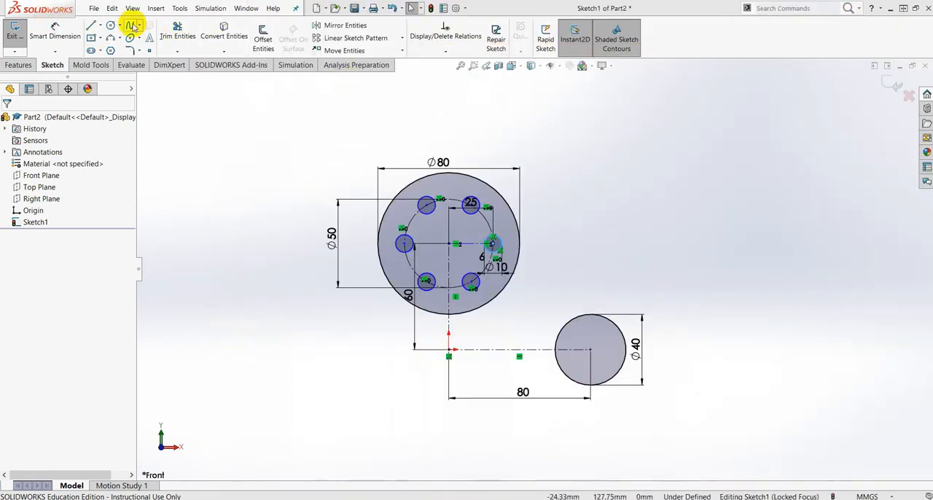
{"action": "left_click", "coordinate": [110, 26]}
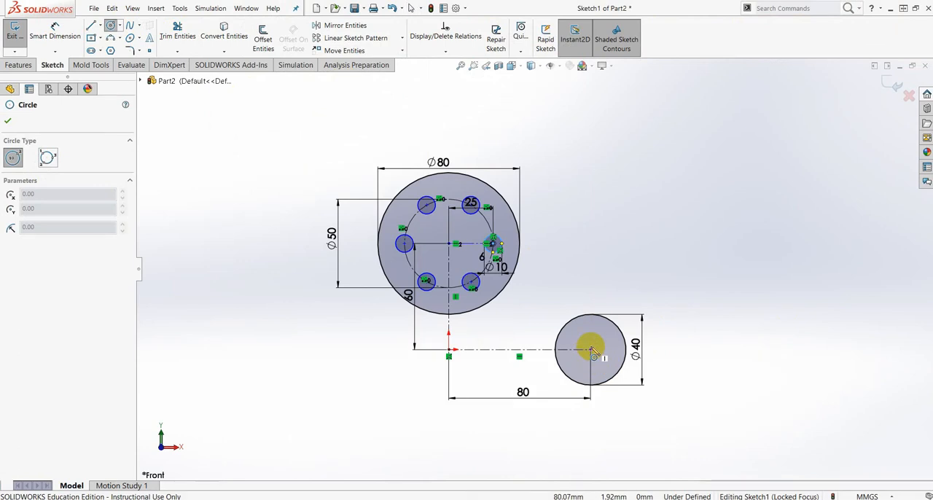
{"action": "left_click", "coordinate": [590, 351]}
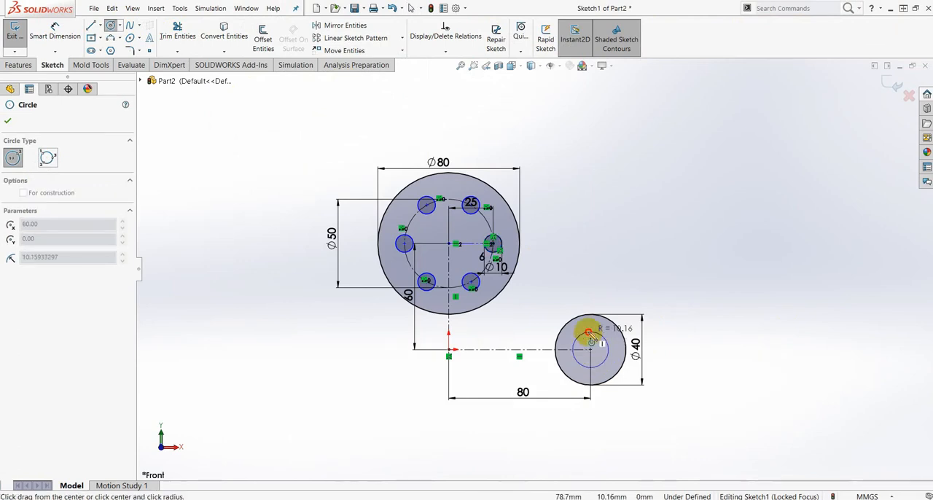
{"action": "left_click", "coordinate": [608, 344]}
- Dimension the new inner circle to a diameter of 20 mm
{"action": "left_click", "coordinate": [55, 33]}
{"action": "left_click", "coordinate": [606, 356]}
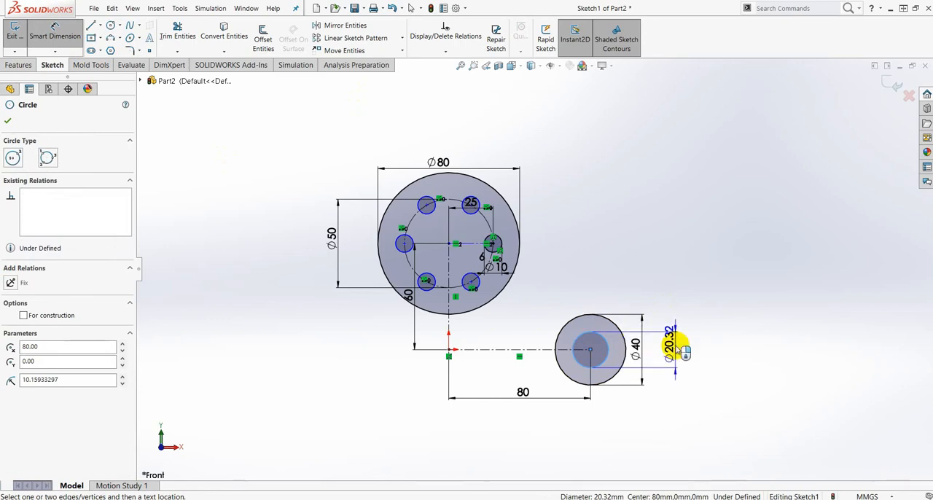
{"action": "left_click", "coordinate": [676, 348]}
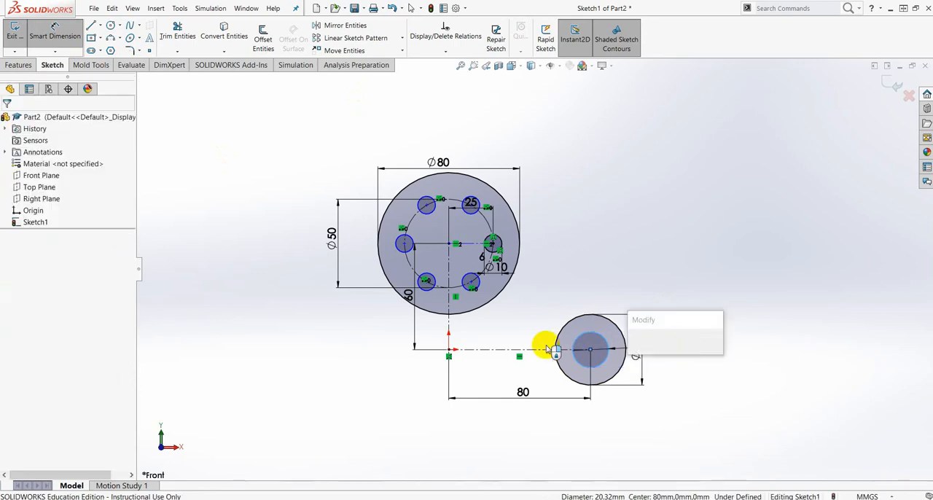
{"action": "type", "text": "20"}
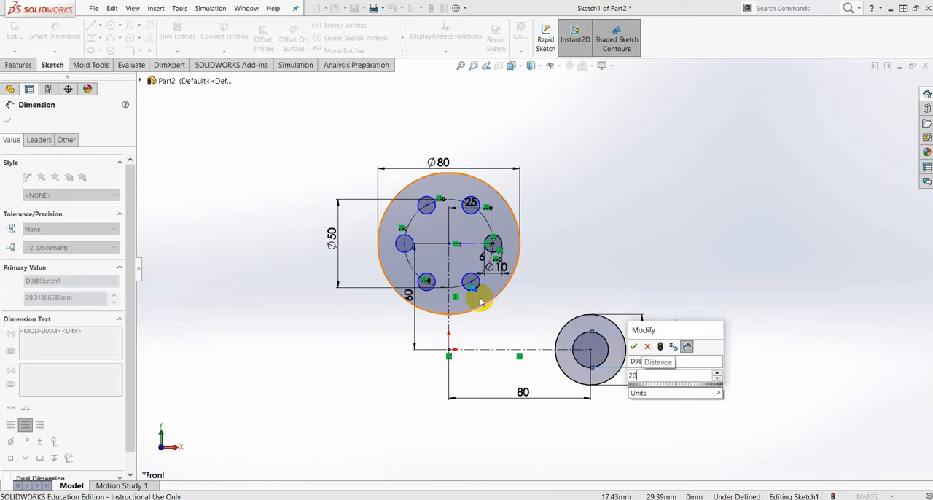
{"action": "key", "text": "Return"}
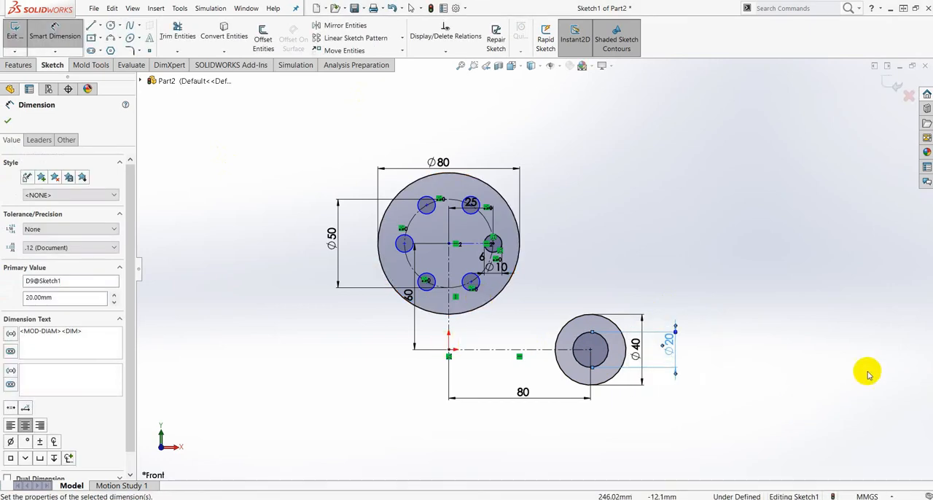
{"action": "scroll", "coordinate": [644, 242], "scroll_direction": "down", "scroll_amount": 2}
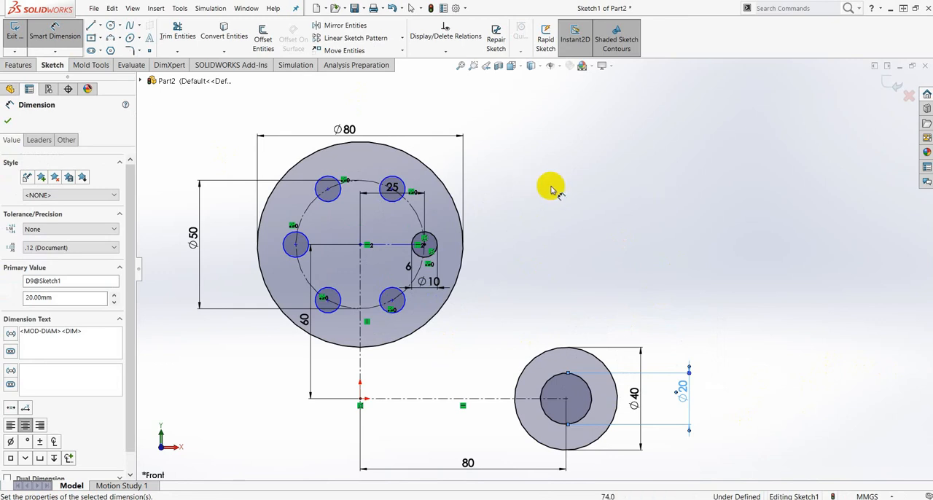
{"action": "left_click", "coordinate": [8, 119]}
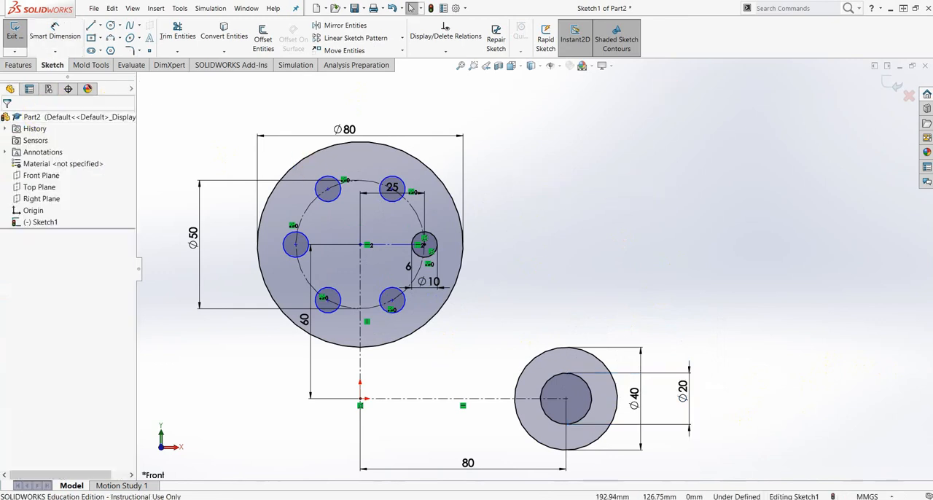
- Sketch a center rectangle about 39 mm wide and 22 mm high between the 80 mm circle and the area above the 40 mm circle
{"action": "left_click_drag", "start_coordinate": [931, 56], "coordinate": [389, 0]}
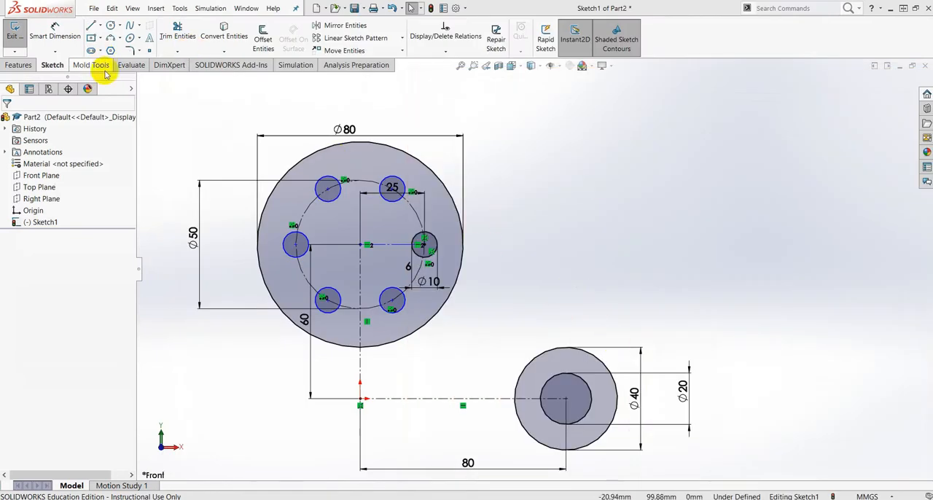
{"action": "left_click", "coordinate": [99, 37]}
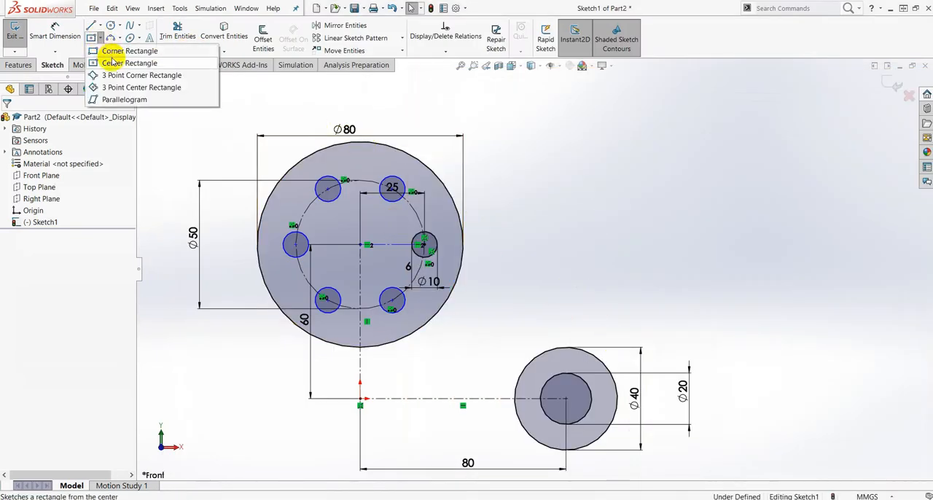
{"action": "left_click", "coordinate": [109, 63]}
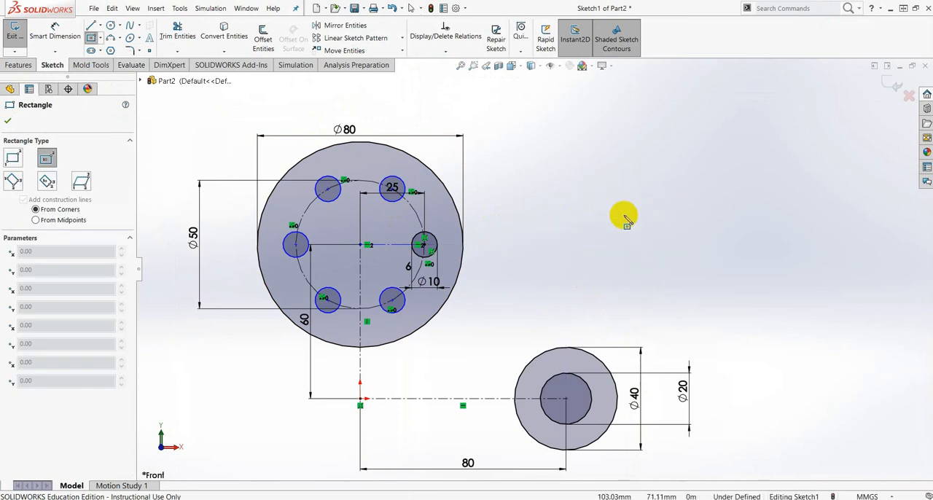
{"action": "scroll", "coordinate": [660, 230], "scroll_direction": "down", "scroll_amount": 1}
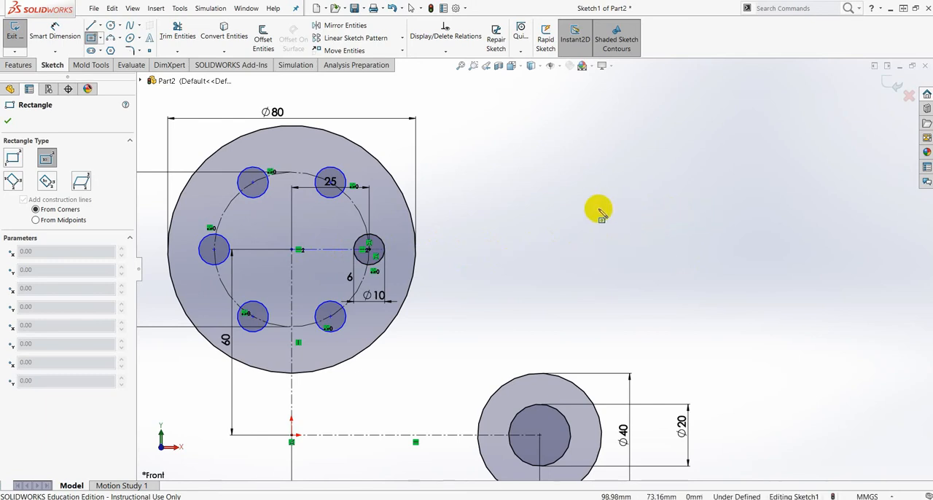
{"action": "left_click", "coordinate": [563, 225]}
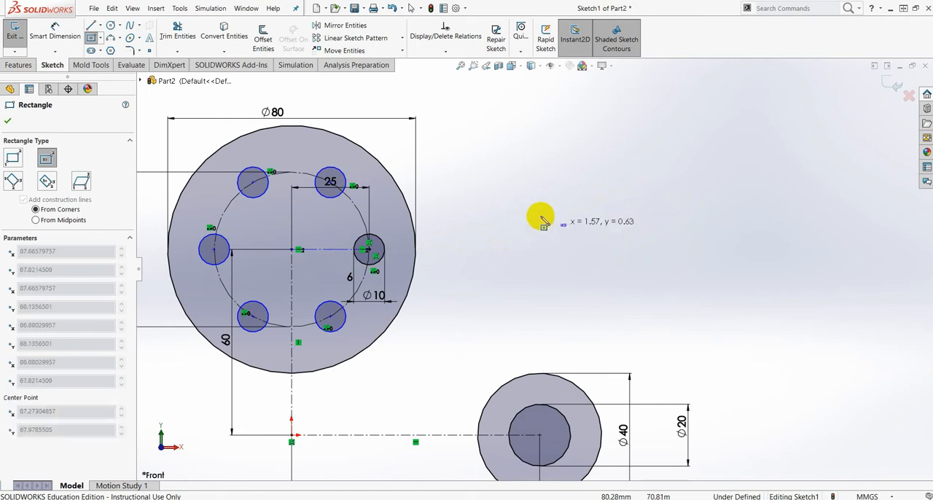
{"action": "left_click", "coordinate": [502, 191]}
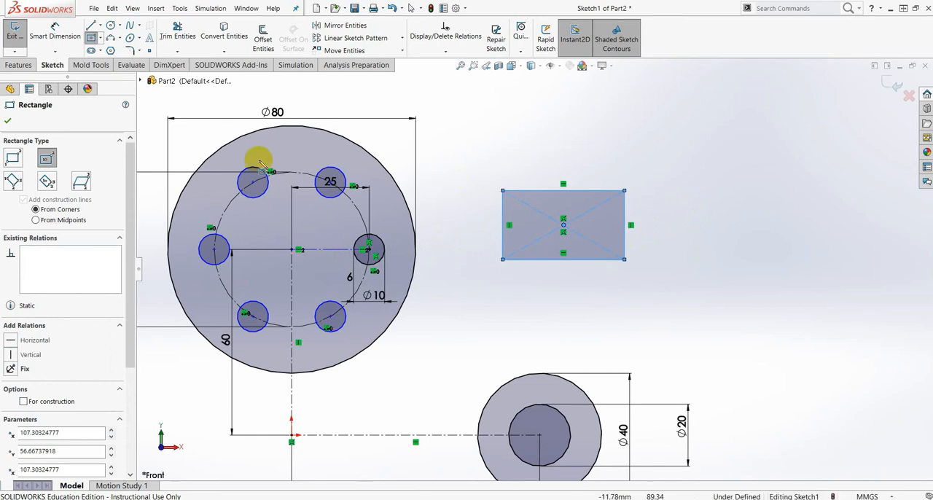
{"action": "left_click", "coordinate": [8, 123]}
- Dimension the rectangle to 30 mm wide and 20 mm high
{"action": "left_click", "coordinate": [48, 35]}
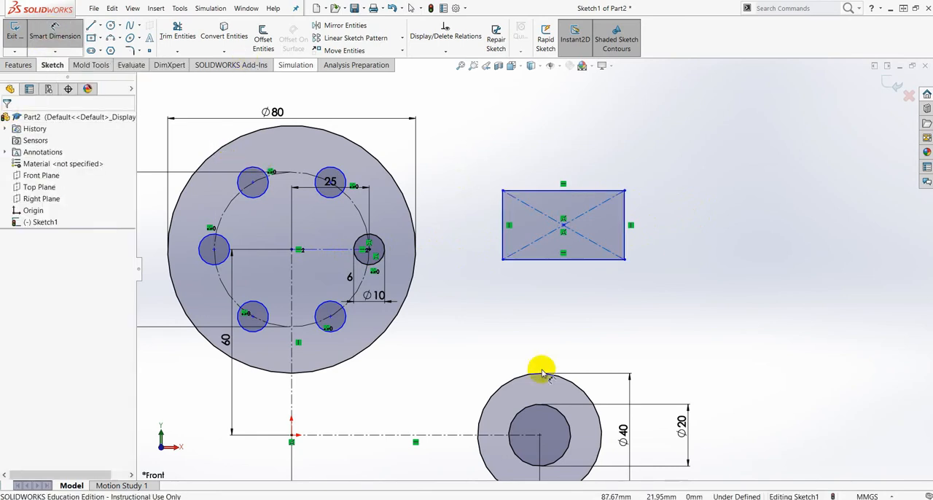
{"action": "left_click", "coordinate": [536, 266]}
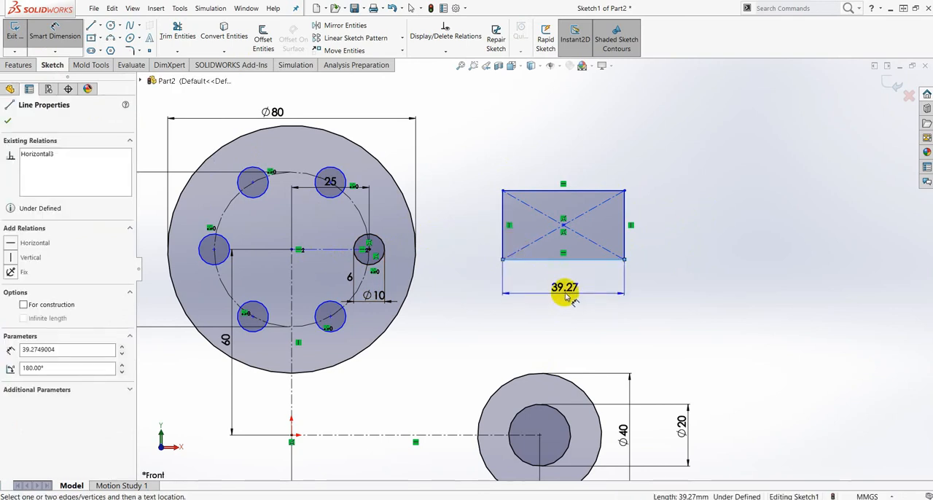
{"action": "left_click", "coordinate": [562, 294]}
{"action": "type", "text": "30"}
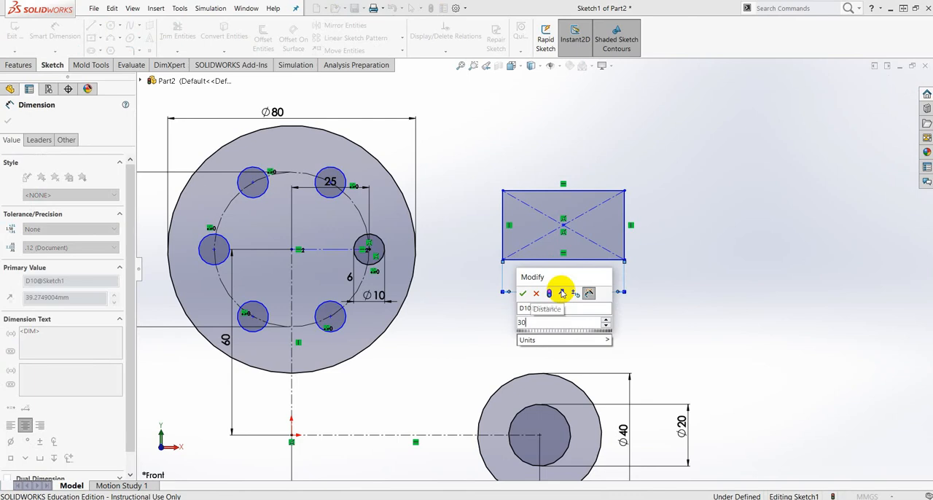
{"action": "key", "text": "Return"}
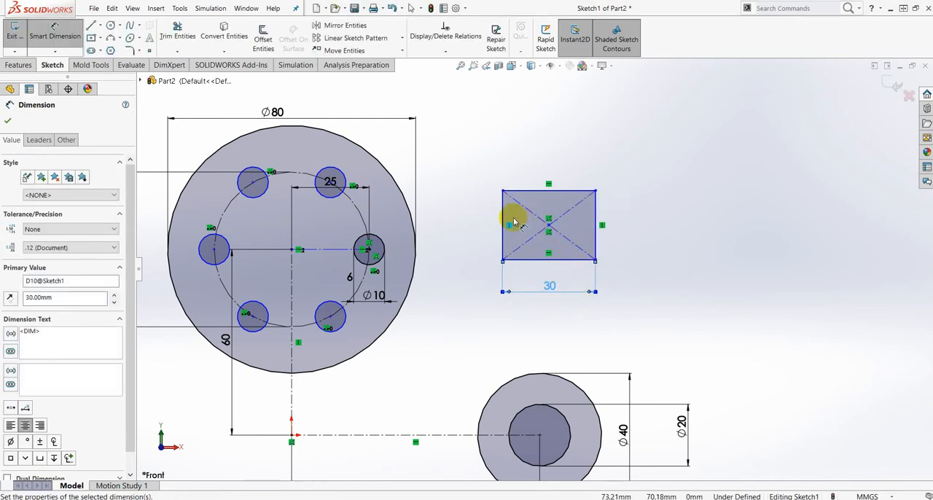
{"action": "left_click", "coordinate": [502, 213]}
{"action": "left_click", "coordinate": [477, 225]}
{"action": "type", "text": "20"}
{"action": "key", "text": "Return"}
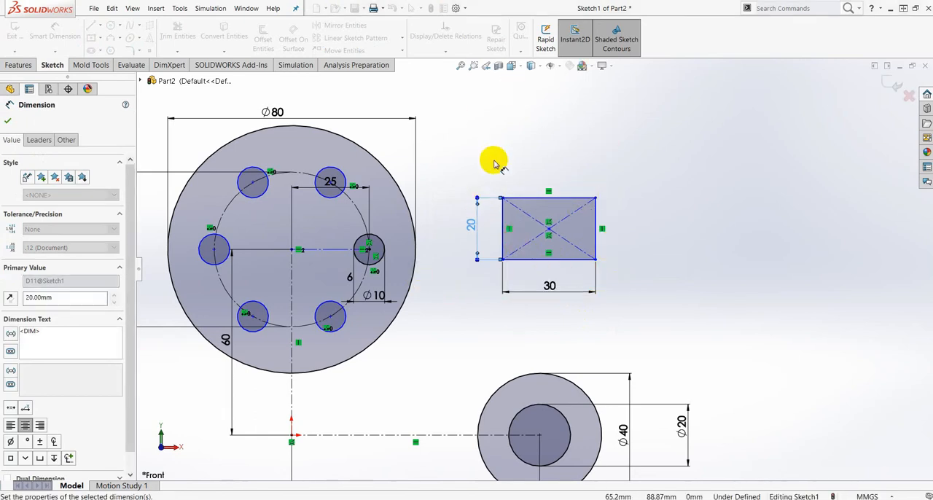
{"action": "left_click", "coordinate": [8, 121]}
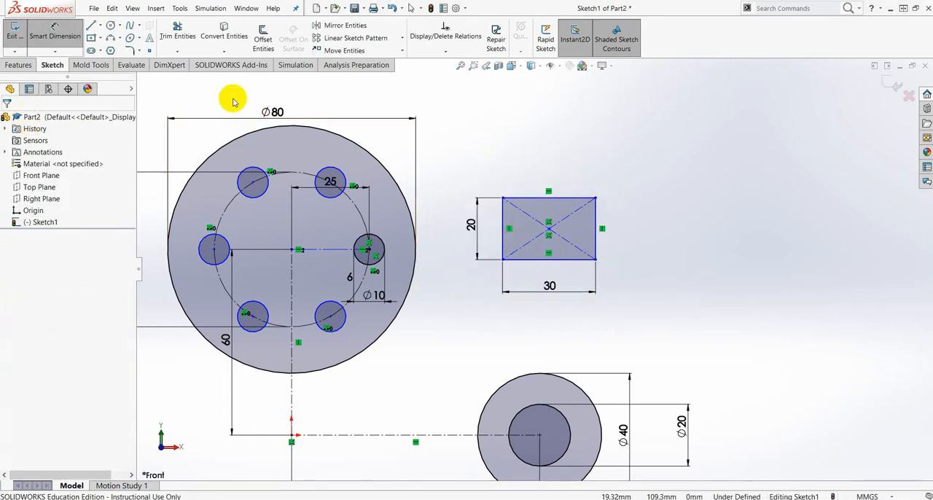
- Chamfer the rectangle's upper-left corner with an angle-distance sketch chamfer of 2 mm at 45 degrees
{"action": "left_click", "coordinate": [139, 50]}
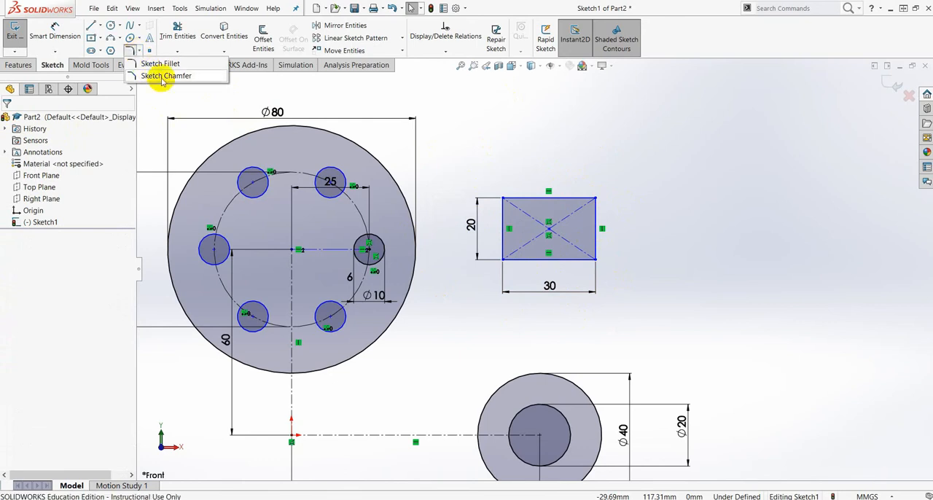
{"action": "left_click", "coordinate": [162, 76]}
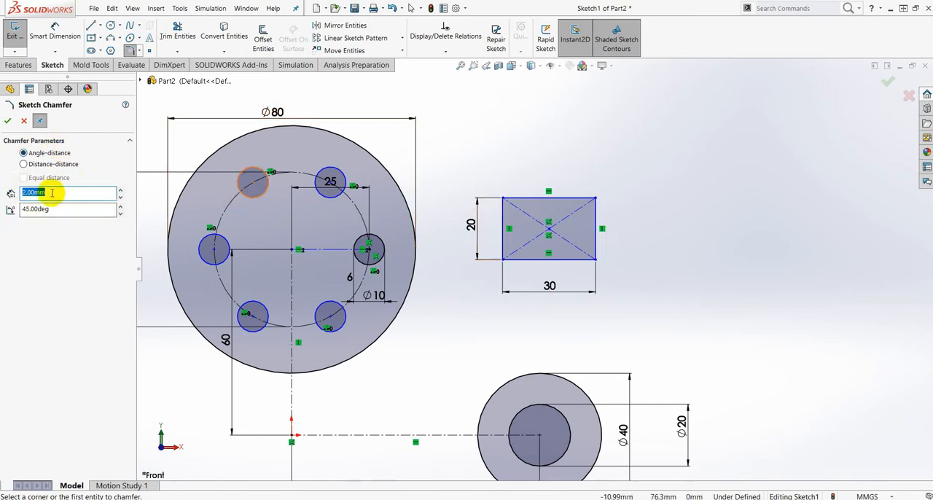
{"action": "left_click_drag", "start_coordinate": [51, 192], "coordinate": [5, 193]}
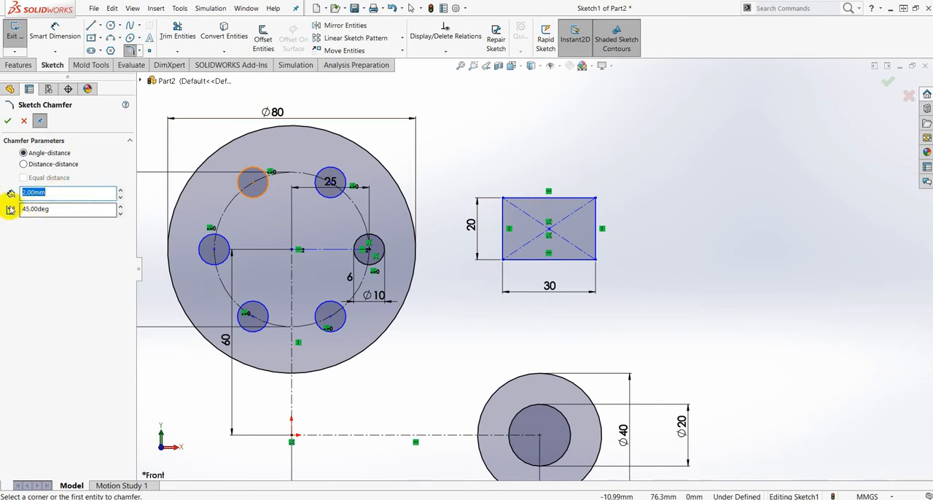
{"action": "scroll", "coordinate": [539, 209], "scroll_direction": "down", "scroll_amount": 1}
{"action": "scroll", "coordinate": [539, 208], "scroll_direction": "down", "scroll_amount": 4}
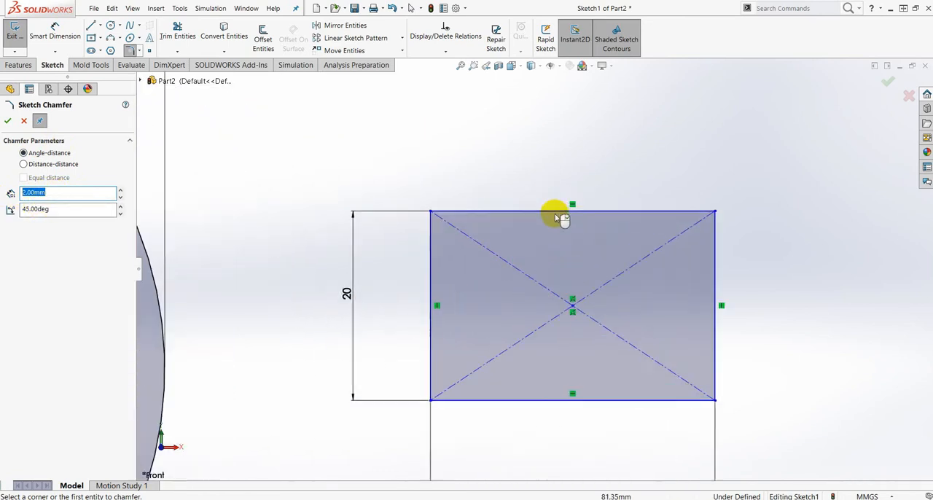
{"action": "scroll", "coordinate": [539, 266], "scroll_direction": "up", "scroll_amount": 2}
{"action": "scroll", "coordinate": [580, 349], "scroll_direction": "down", "scroll_amount": 3}
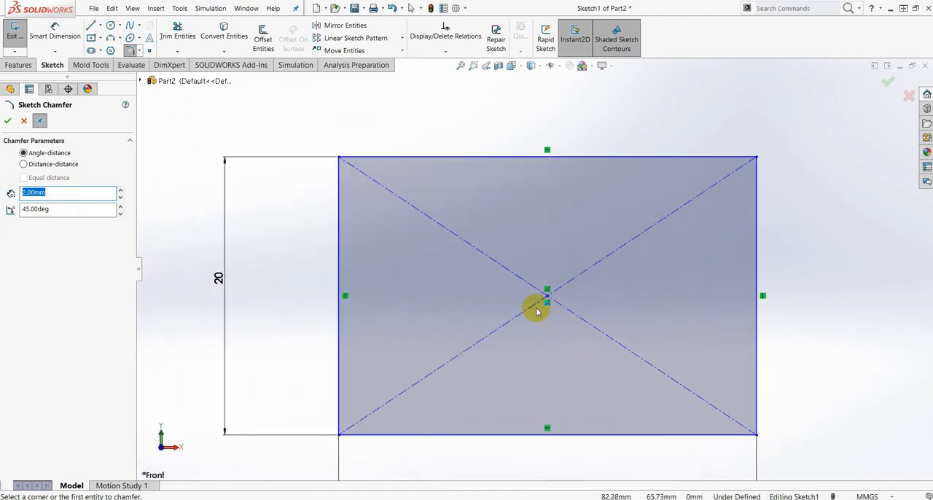
{"action": "left_click", "coordinate": [394, 158]}
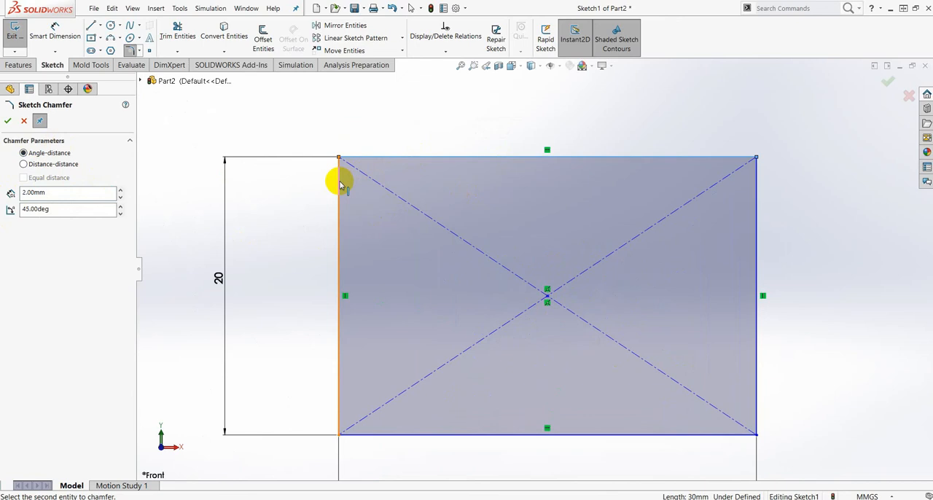
{"action": "left_click", "coordinate": [339, 184]}
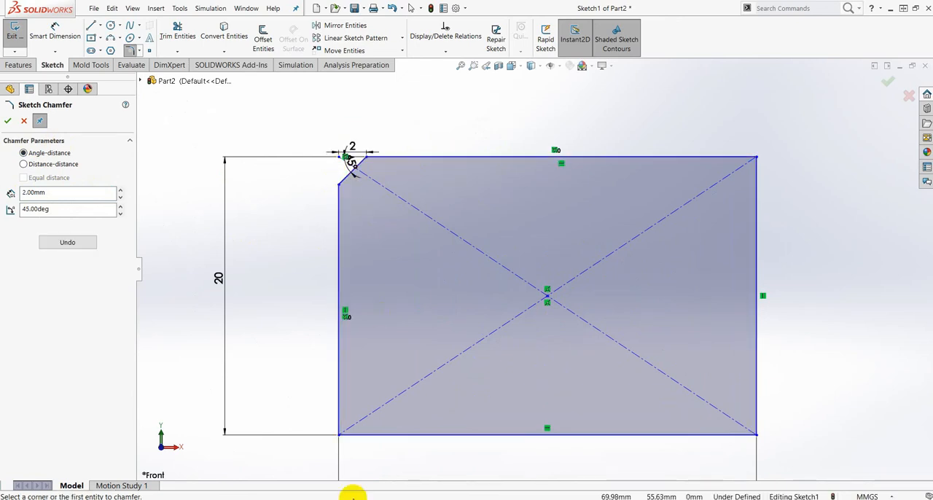
- Chamfer the rectangle's three remaining corners with the same 2 mm, 45 degree sketch chamfer
{"action": "left_click", "coordinate": [338, 405]}
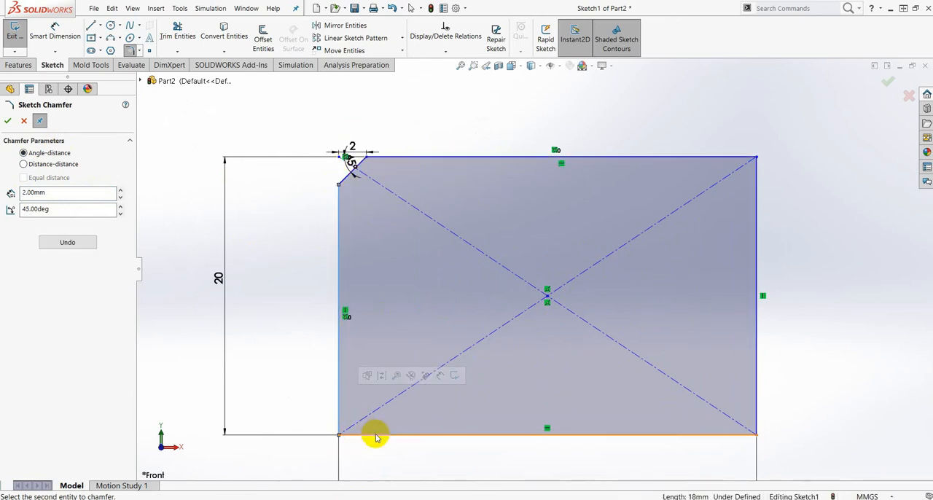
{"action": "left_click", "coordinate": [376, 435]}
{"action": "left_click", "coordinate": [730, 432]}
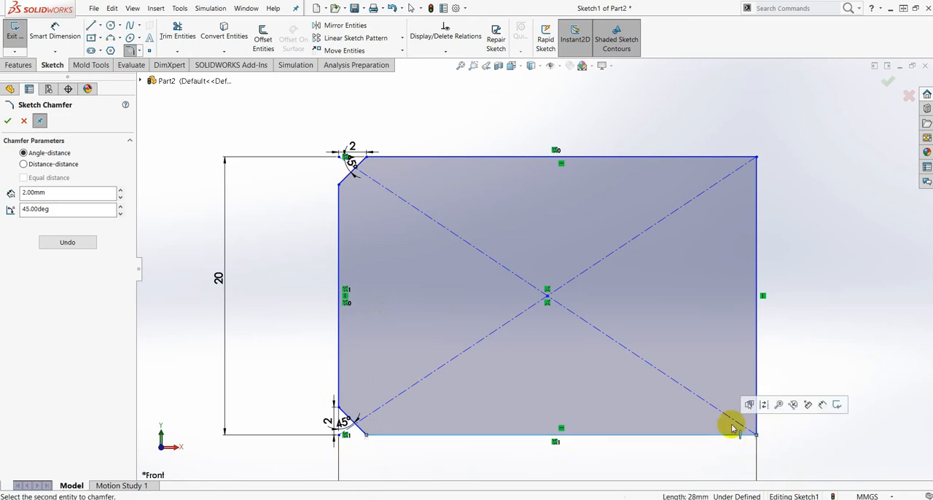
{"action": "left_click", "coordinate": [755, 378]}
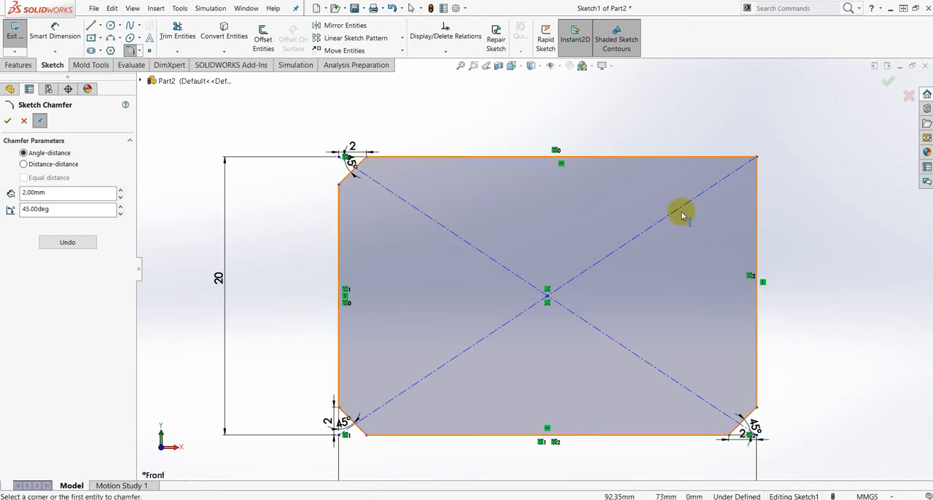
{"action": "left_click", "coordinate": [702, 155]}
{"action": "left_click", "coordinate": [757, 185]}
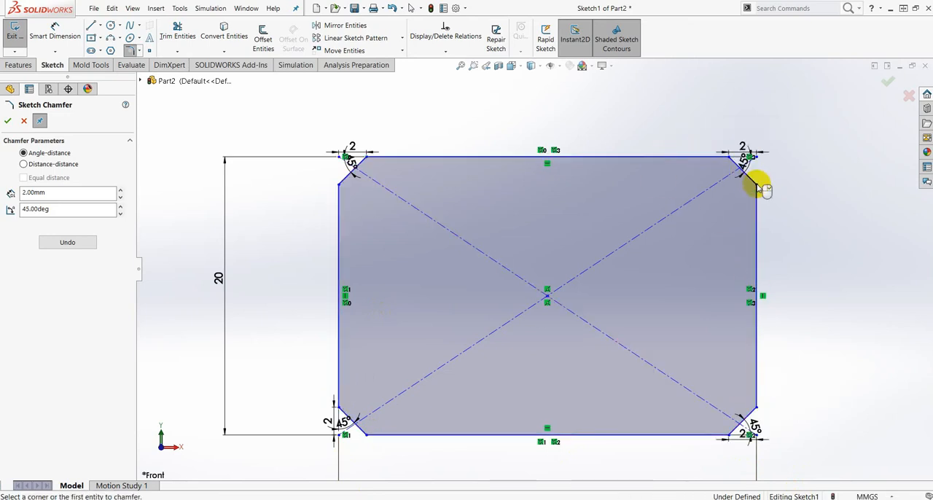
{"action": "left_click", "coordinate": [7, 121]}
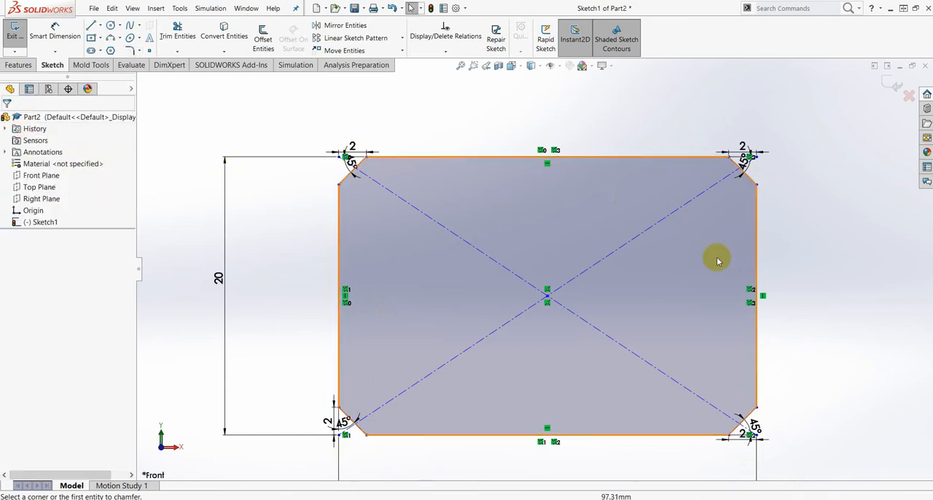
- Consult the reference drawing, then sketch a line about 71 mm long tangent to the 80 mm circle's top and a horizontal line continuing above the rectangle
{"action": "scroll", "coordinate": [717, 260], "scroll_direction": "up", "scroll_amount": 10}
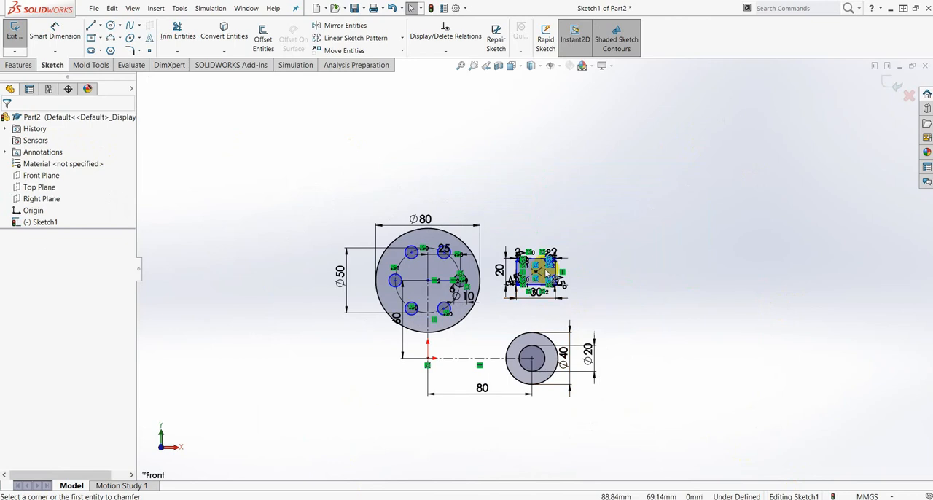
{"action": "scroll", "coordinate": [552, 271], "scroll_direction": "down", "scroll_amount": 2}
{"action": "left_click_drag", "start_coordinate": [932, 28], "coordinate": [519, 1]}
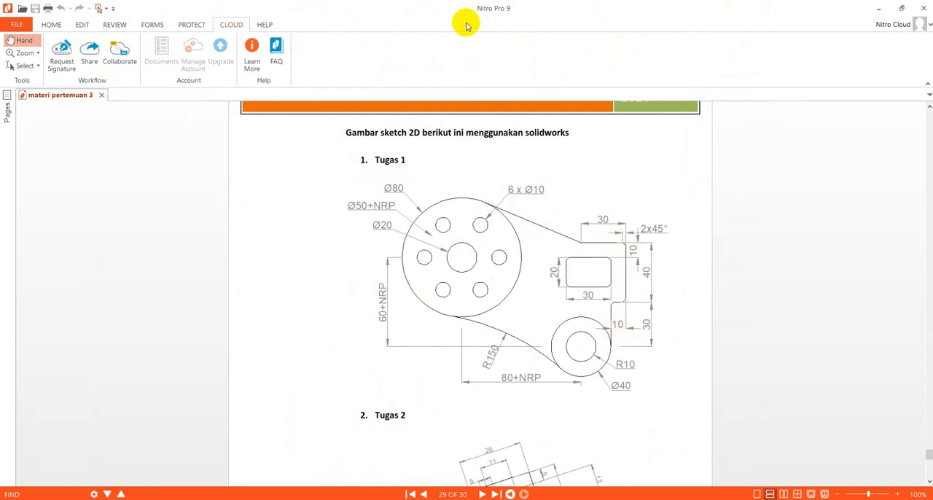
{"action": "mouse_move", "coordinate": [408, 6]}
{"action": "left_mouse_down"}
{"action": "mouse_move", "coordinate": [475, 29]}
{"action": "mouse_move", "coordinate": [932, 73]}
{"action": "left_mouse_up"}
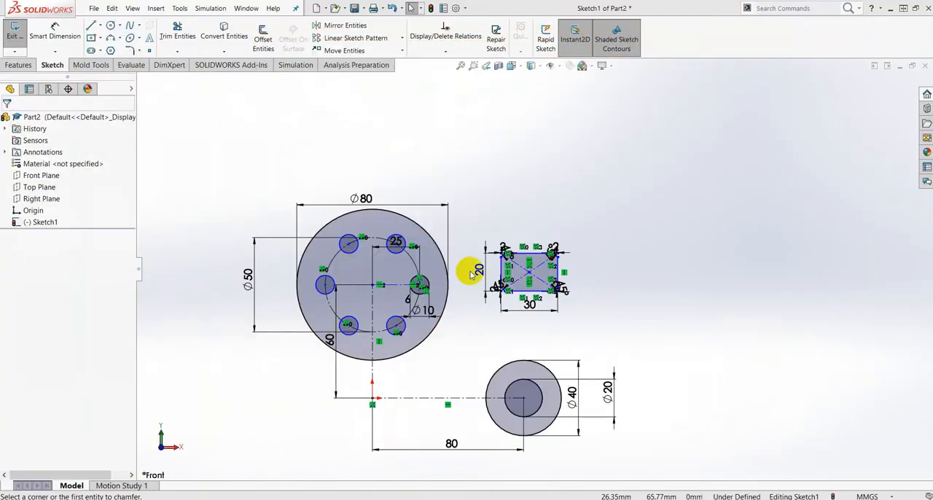
{"action": "left_click", "coordinate": [92, 27]}
{"action": "scroll", "coordinate": [421, 218], "scroll_direction": "down", "scroll_amount": 3}
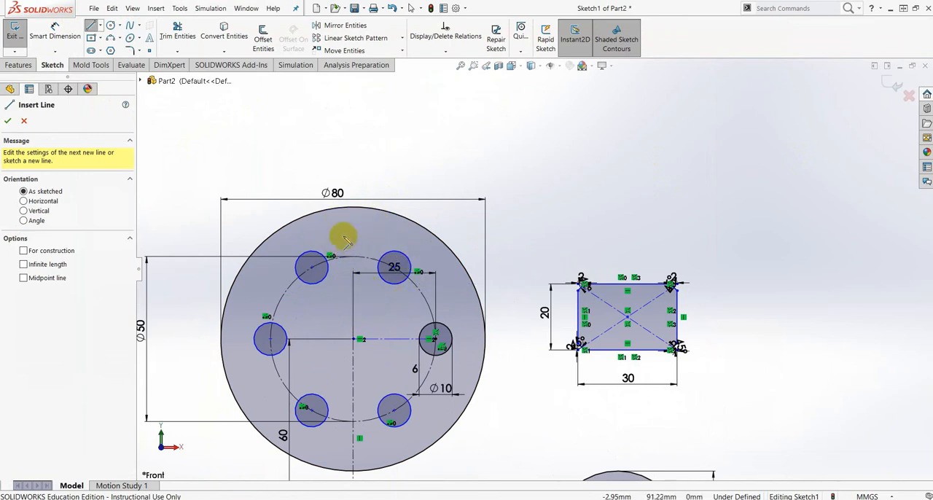
{"action": "left_click", "coordinate": [389, 212]}
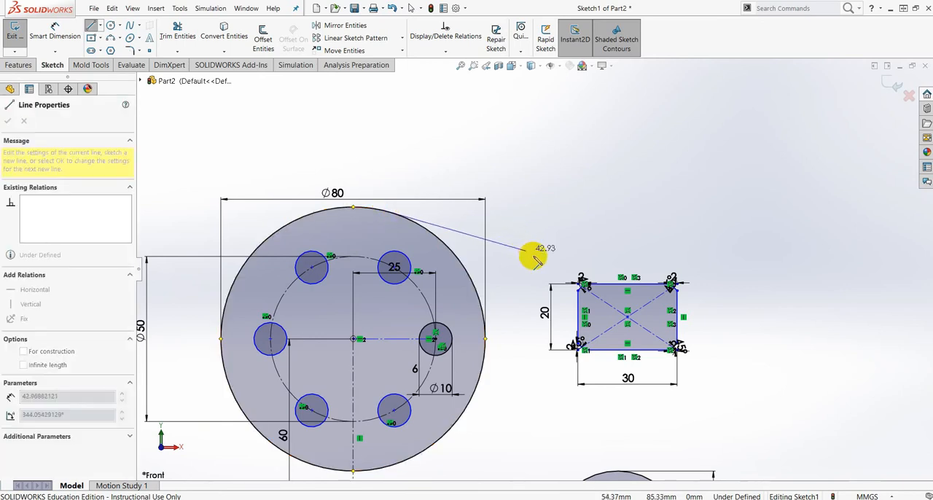
{"action": "left_click", "coordinate": [611, 256]}
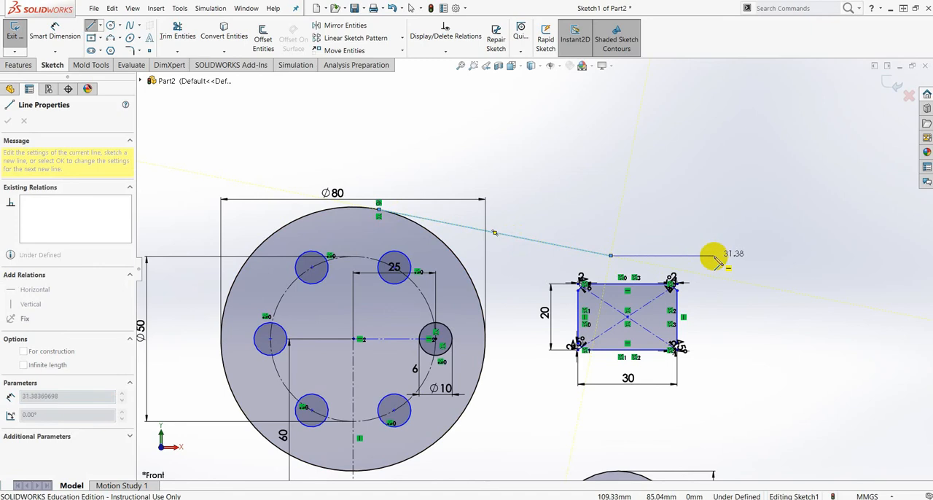
{"action": "left_click", "coordinate": [700, 255]}
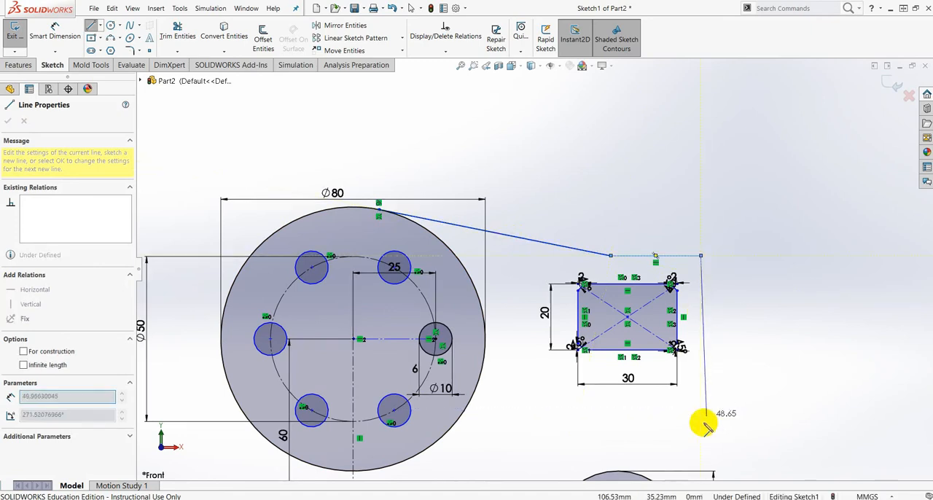
- Continue the outline with a vertical line about 44 mm long down past the rectangle and a horizontal line about 4 mm inward
{"action": "scroll", "coordinate": [705, 419], "scroll_direction": "up", "scroll_amount": 3}
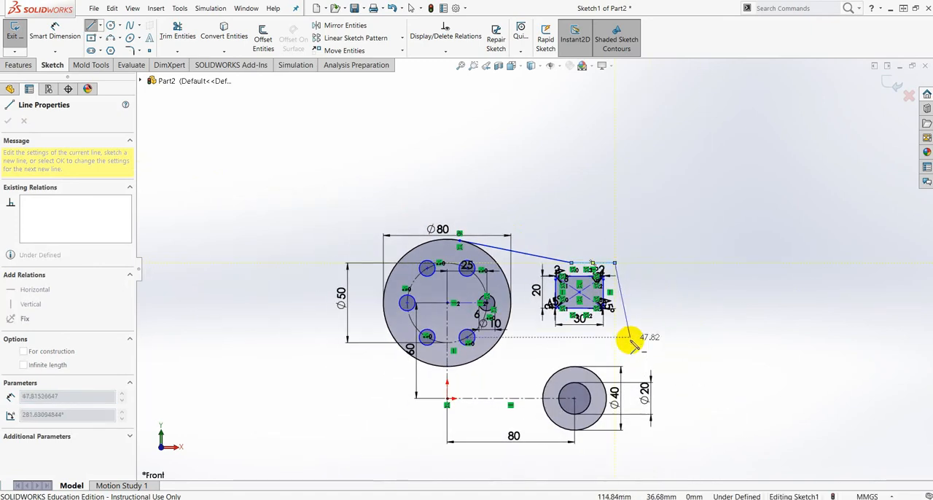
{"action": "scroll", "coordinate": [624, 348], "scroll_direction": "down", "scroll_amount": 3}
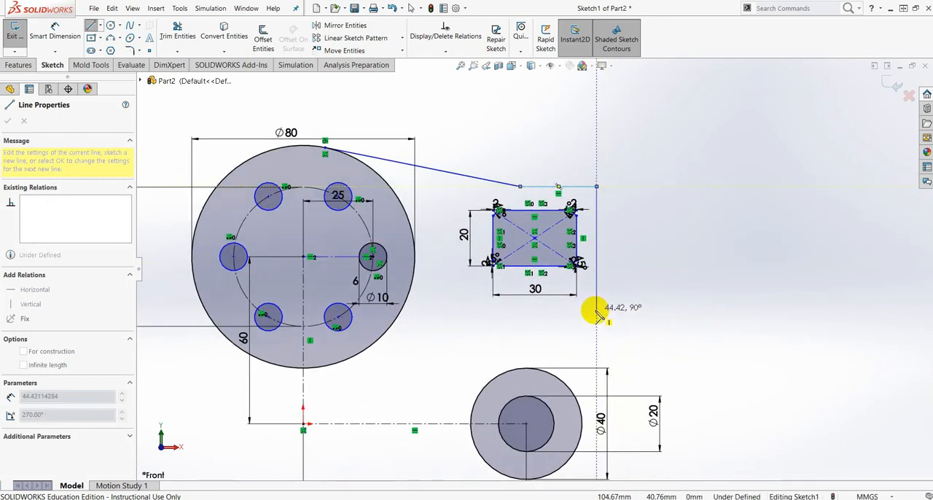
{"action": "left_click", "coordinate": [595, 311]}
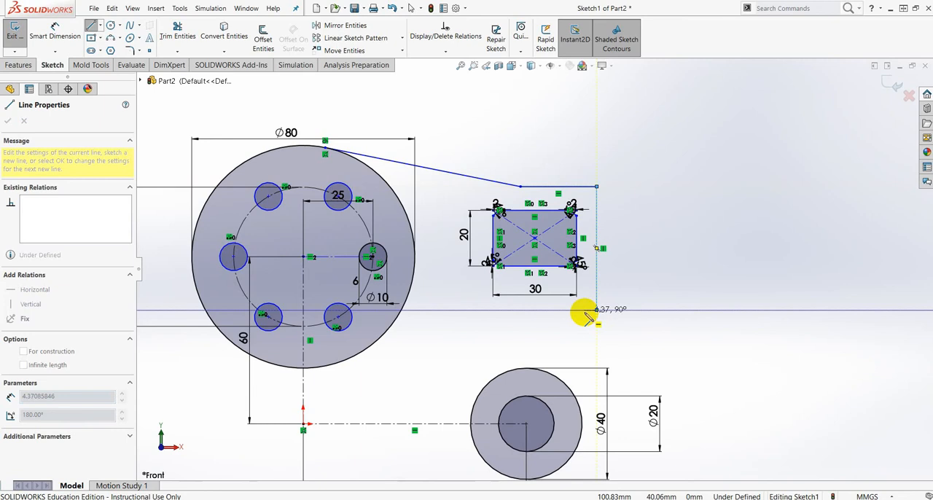
{"action": "left_click", "coordinate": [583, 312]}
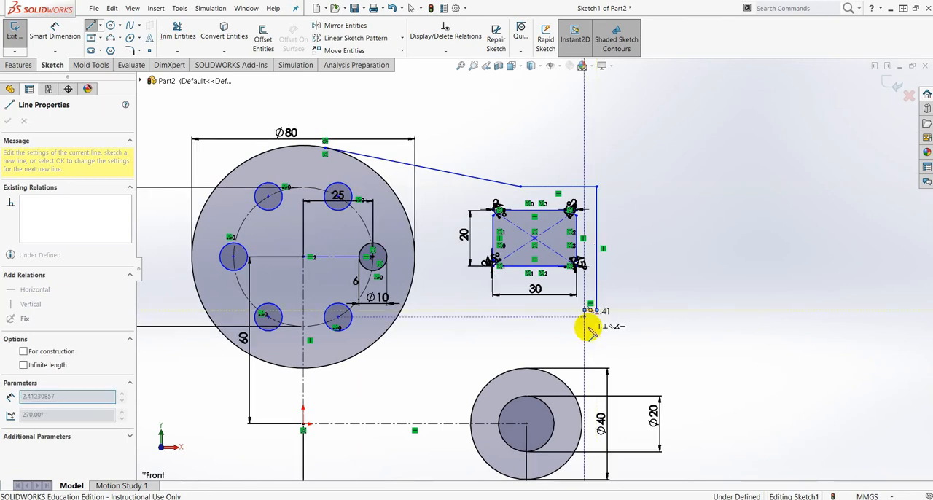
- Sketch a line about 33 mm long from the short horizontal line down to the 40 mm circle and end the line chain
{"action": "scroll", "coordinate": [589, 328], "scroll_direction": "down", "scroll_amount": 5}
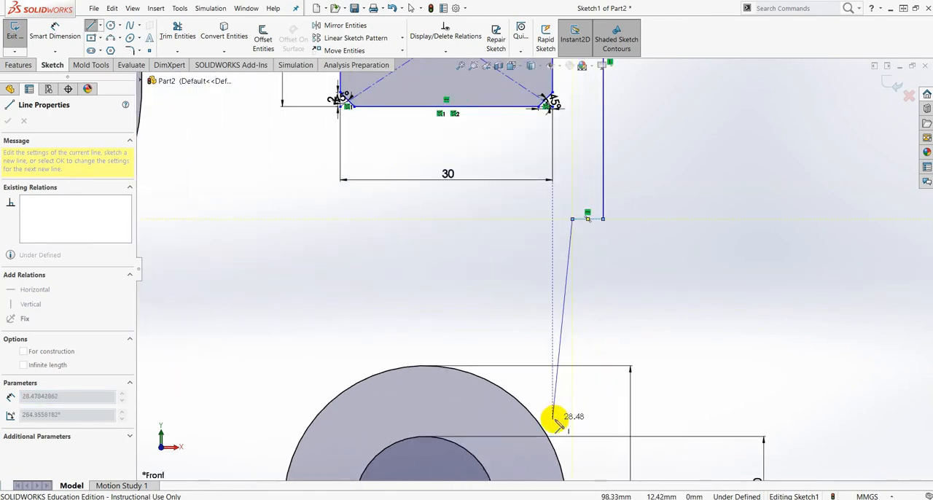
{"action": "scroll", "coordinate": [555, 421], "scroll_direction": "down", "scroll_amount": 2}
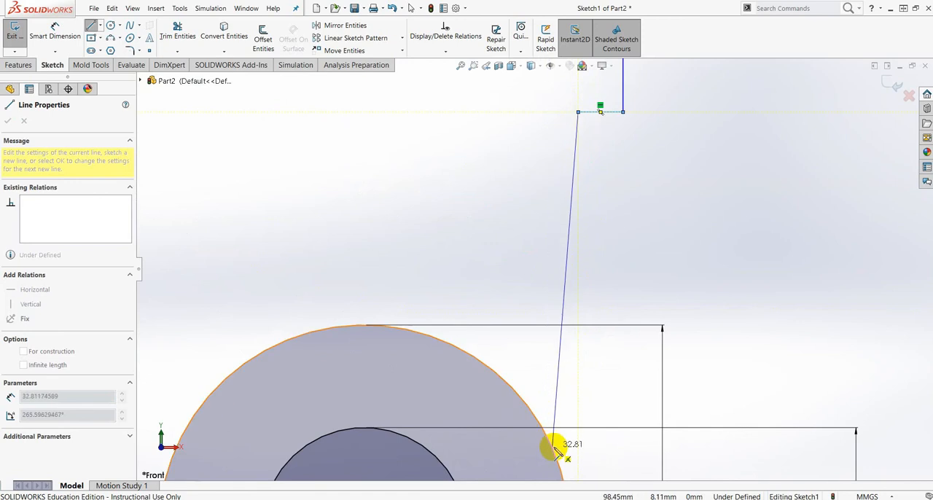
{"action": "left_click", "coordinate": [550, 448]}
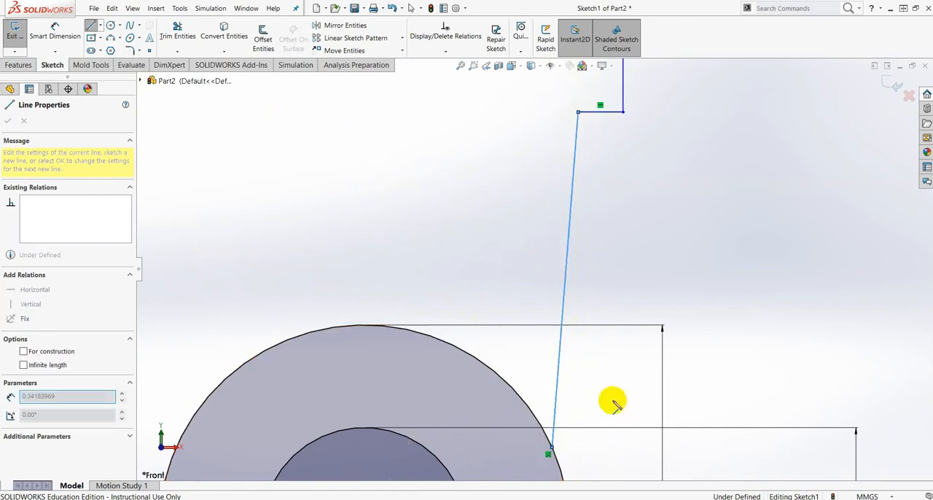
{"action": "key", "text": "Escape"}
- Dimension the outline's horizontal line above the rectangle to 30 mm
{"action": "scroll", "coordinate": [632, 299], "scroll_direction": "up", "scroll_amount": 8}
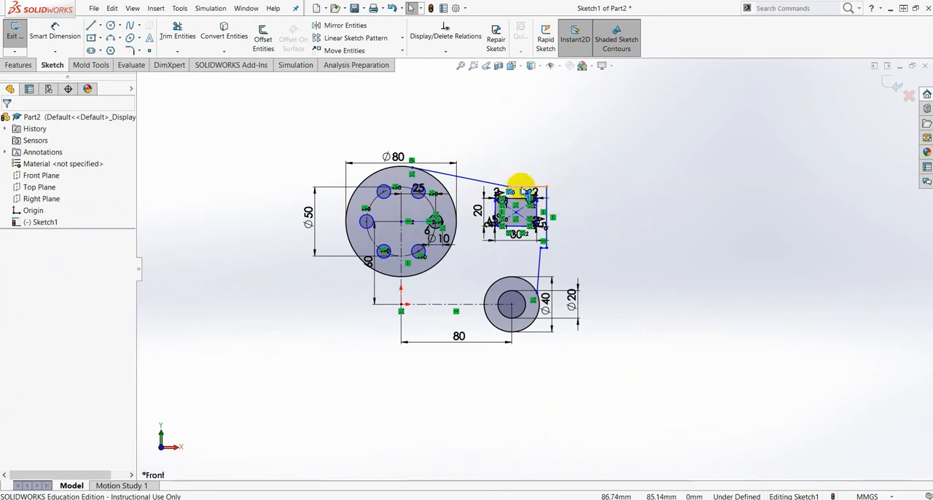
{"action": "scroll", "coordinate": [517, 193], "scroll_direction": "down", "scroll_amount": 5}
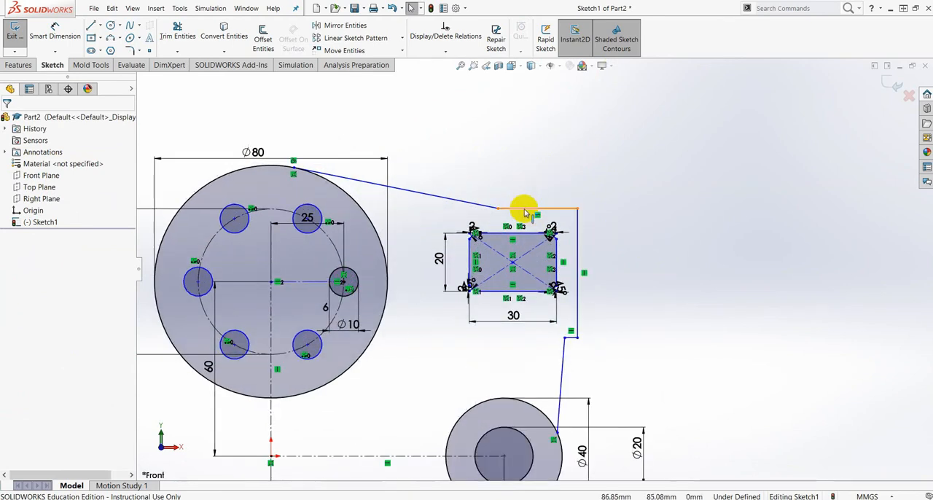
{"action": "left_click", "coordinate": [54, 29]}
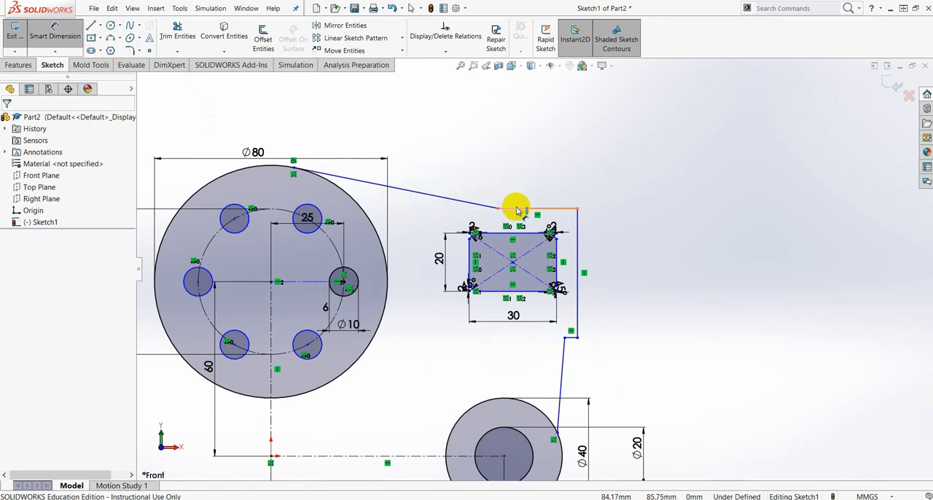
{"action": "left_click", "coordinate": [517, 209]}
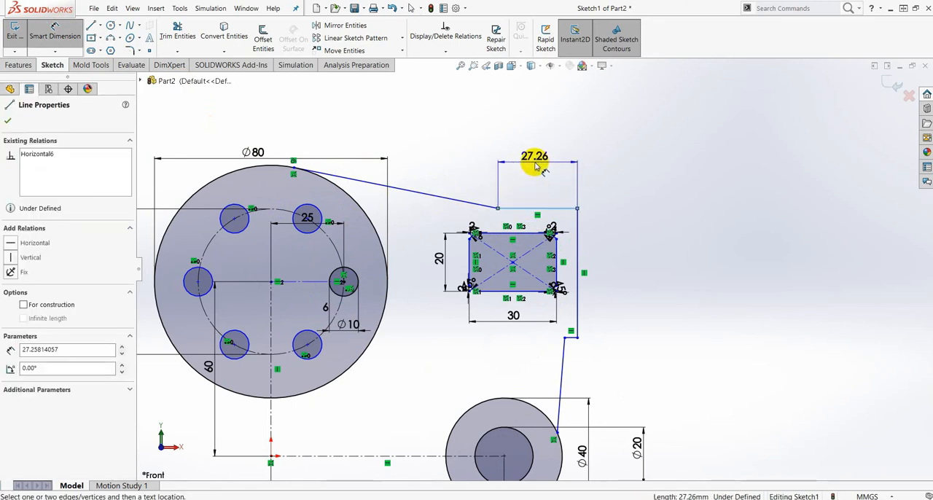
{"action": "left_click", "coordinate": [536, 162]}
{"action": "type", "text": "30"}
{"action": "key", "text": "Return"}
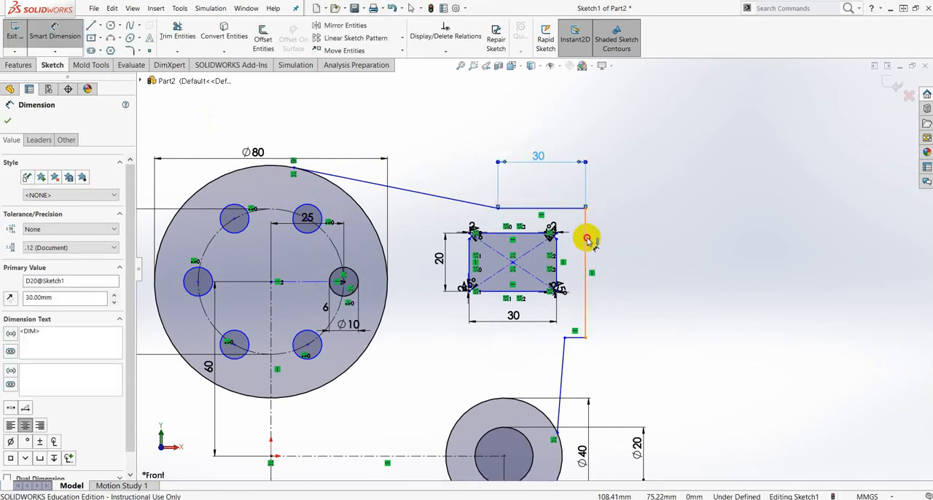
- Dimension the outline's vertical line beside the rectangle to 40 mm
{"action": "left_click", "coordinate": [588, 240]}
{"action": "left_click", "coordinate": [659, 266]}
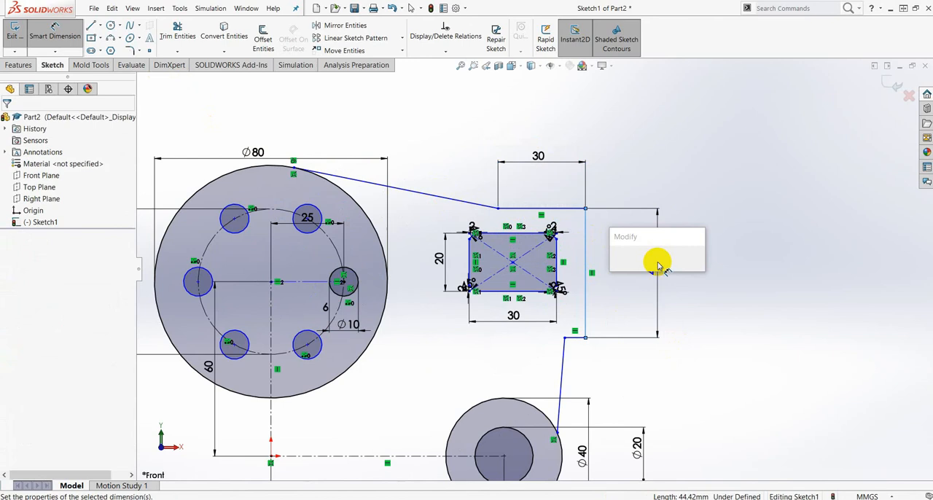
{"action": "type", "text": "40"}
{"action": "key", "text": "Return"}
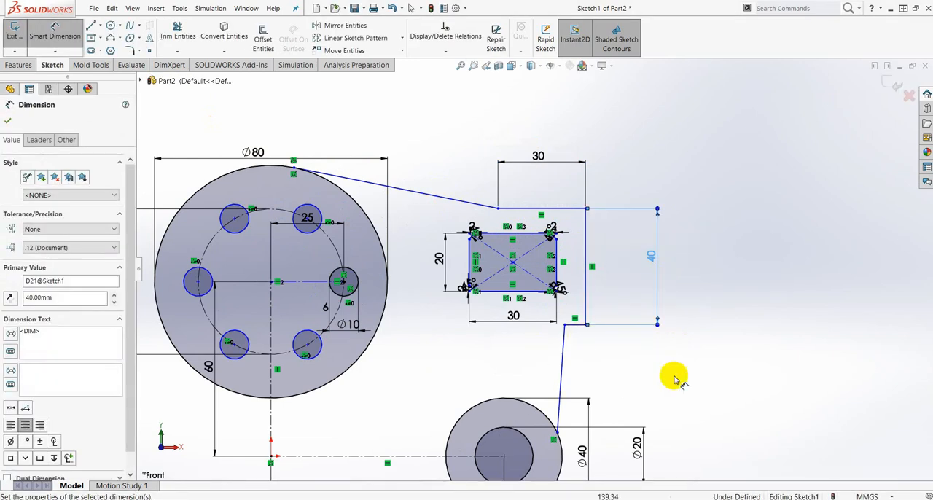
- Dimension the short horizontal line below the rectangle to 10 mm and finish dimensioning
{"action": "scroll", "coordinate": [579, 320], "scroll_direction": "down", "scroll_amount": 3}
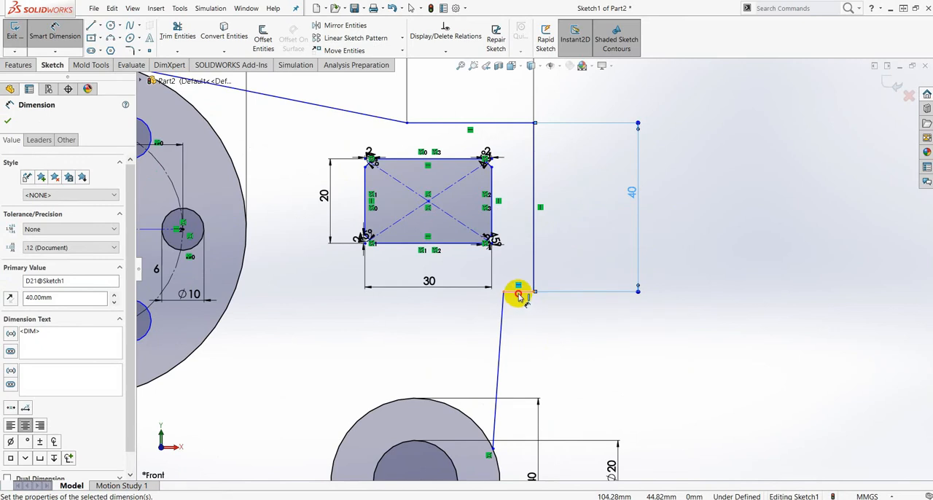
{"action": "left_click", "coordinate": [518, 293]}
{"action": "left_click", "coordinate": [521, 334]}
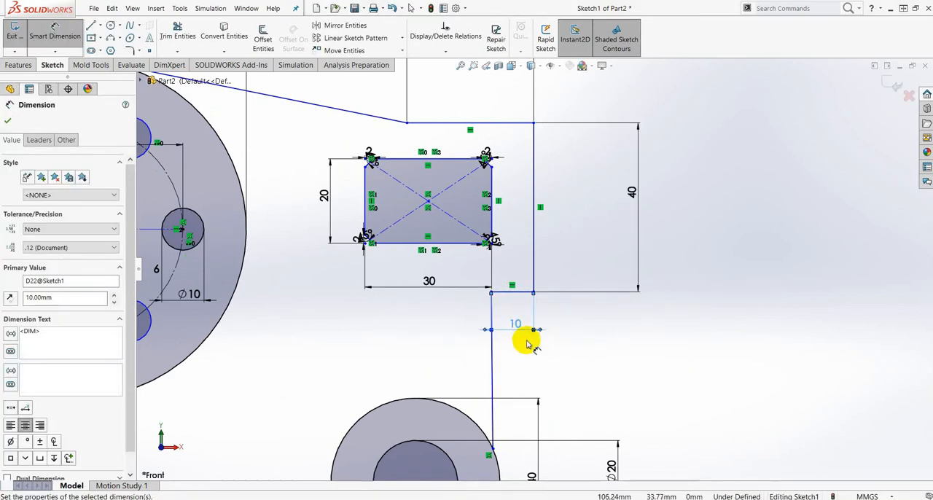
{"action": "scroll", "coordinate": [516, 353], "scroll_direction": "up", "scroll_amount": 5}
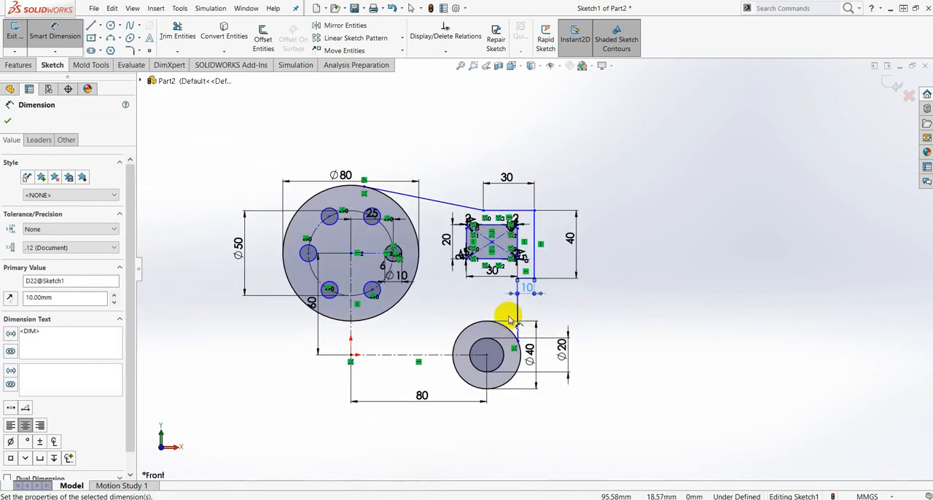
{"action": "scroll", "coordinate": [510, 319], "scroll_direction": "down", "scroll_amount": 5}
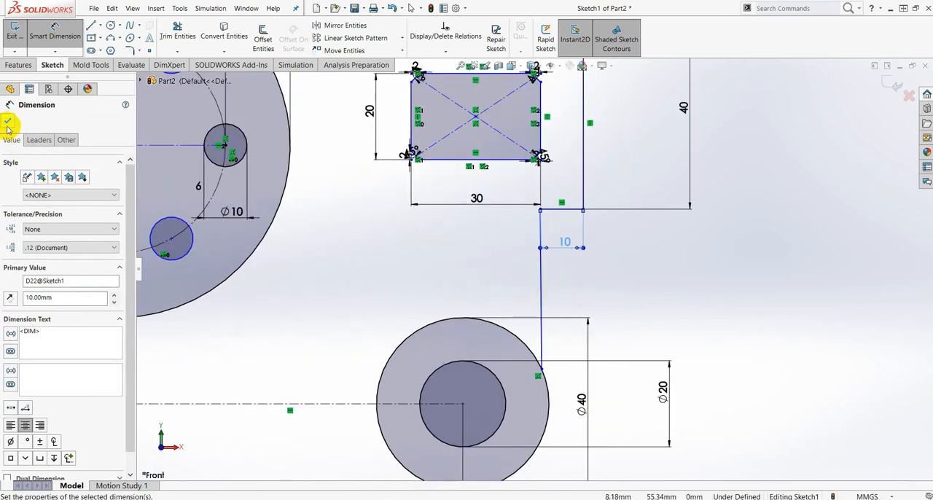
{"action": "left_click", "coordinate": [7, 122]}
- Add a vertical relation to the line running from the 10 mm segment down to the 40 mm circle
{"action": "scroll", "coordinate": [583, 264], "scroll_direction": "up", "scroll_amount": 4}
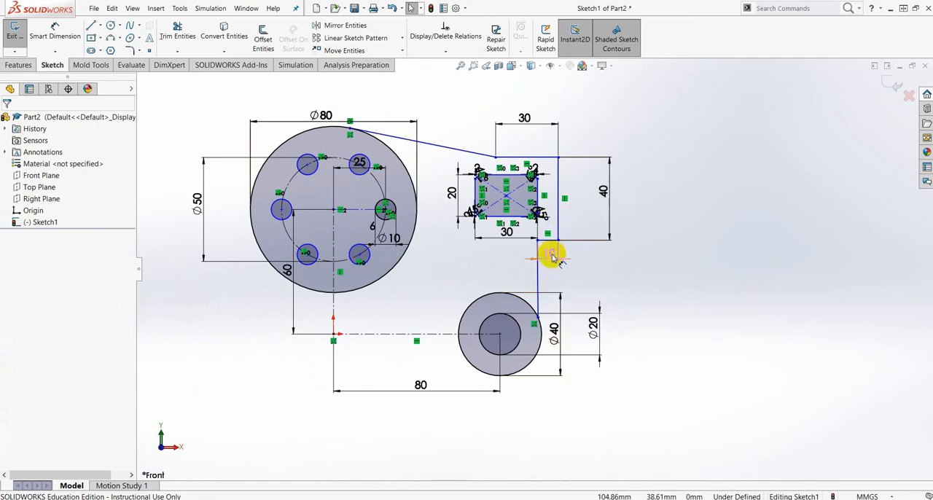
{"action": "scroll", "coordinate": [551, 277], "scroll_direction": "down", "scroll_amount": 4}
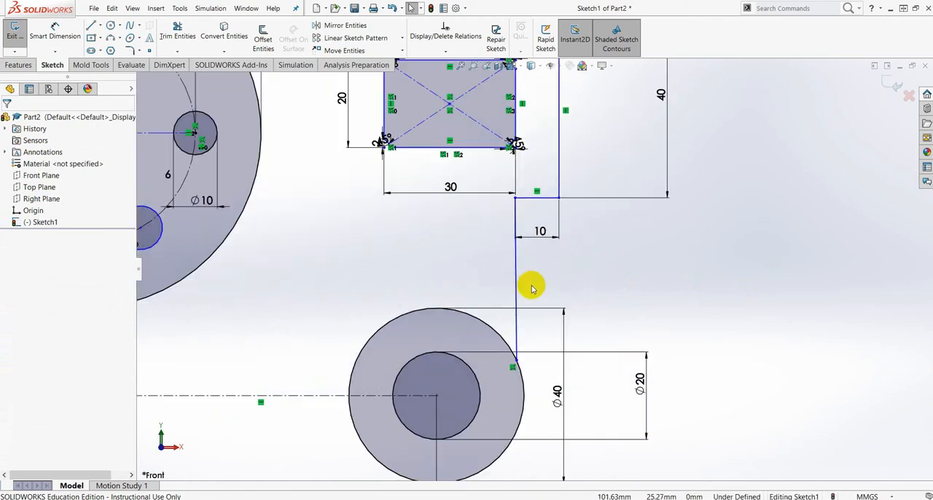
{"action": "left_click", "coordinate": [516, 266]}
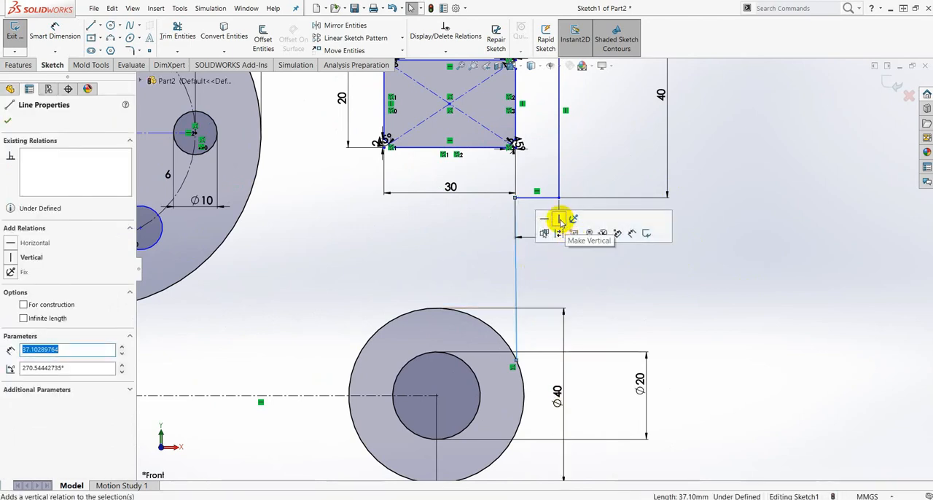
{"action": "left_click", "coordinate": [559, 220]}
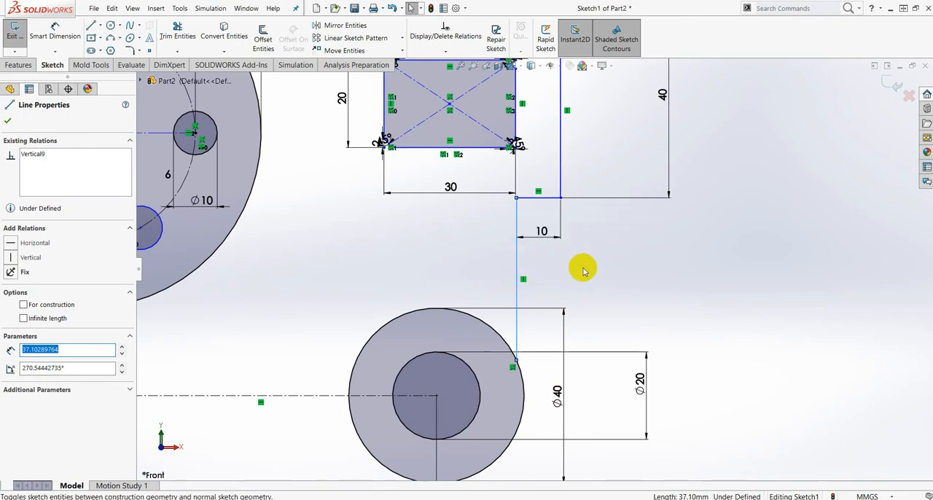
{"action": "left_click", "coordinate": [8, 123]}
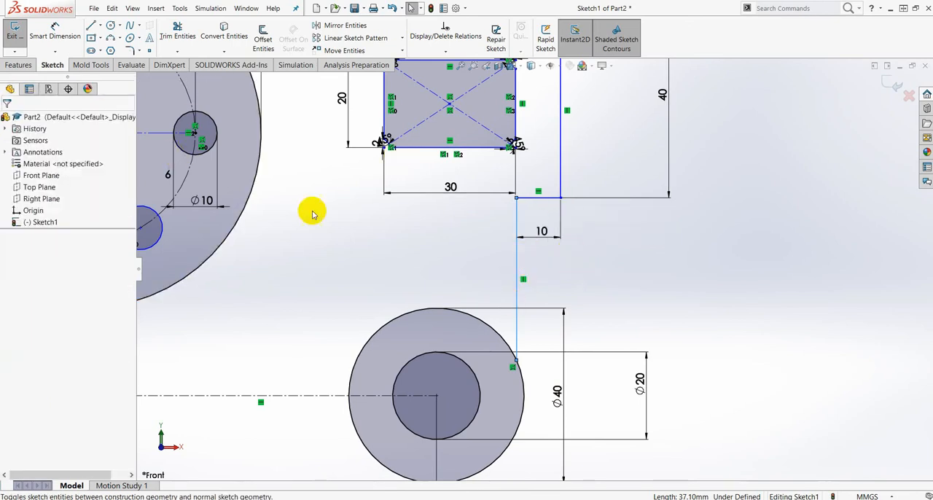
- Check the relations between the sloped outline line and the 80 mm circle
{"action": "scroll", "coordinate": [502, 204], "scroll_direction": "up", "scroll_amount": 3}
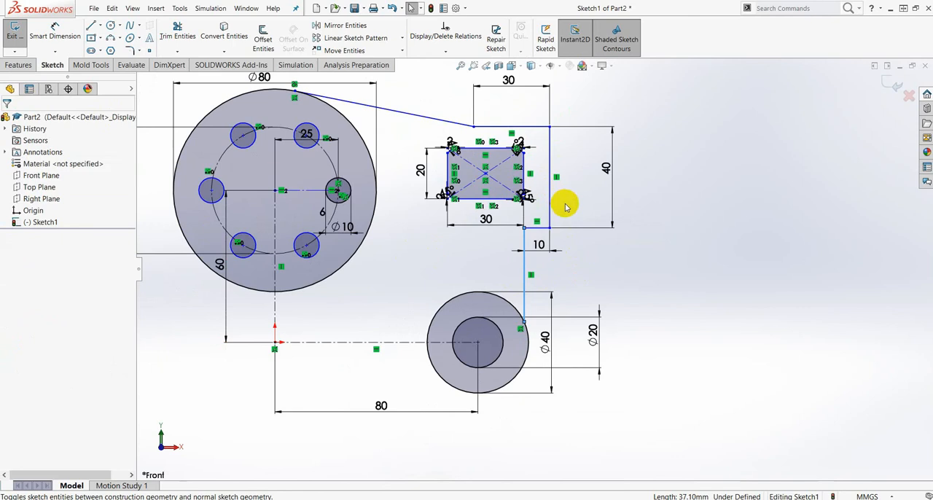
{"action": "scroll", "coordinate": [423, 158], "scroll_direction": "up", "scroll_amount": 3}
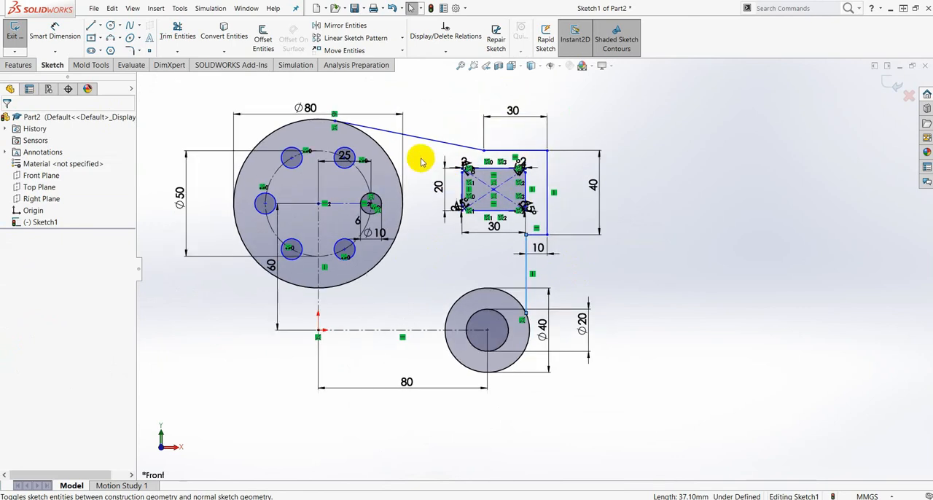
{"action": "scroll", "coordinate": [466, 237], "scroll_direction": "down", "scroll_amount": 8}
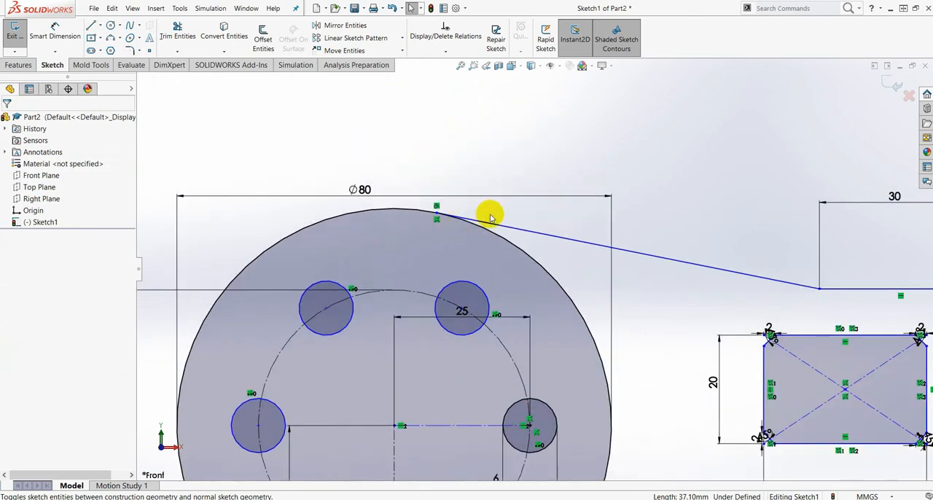
{"action": "left_click", "coordinate": [513, 232]}
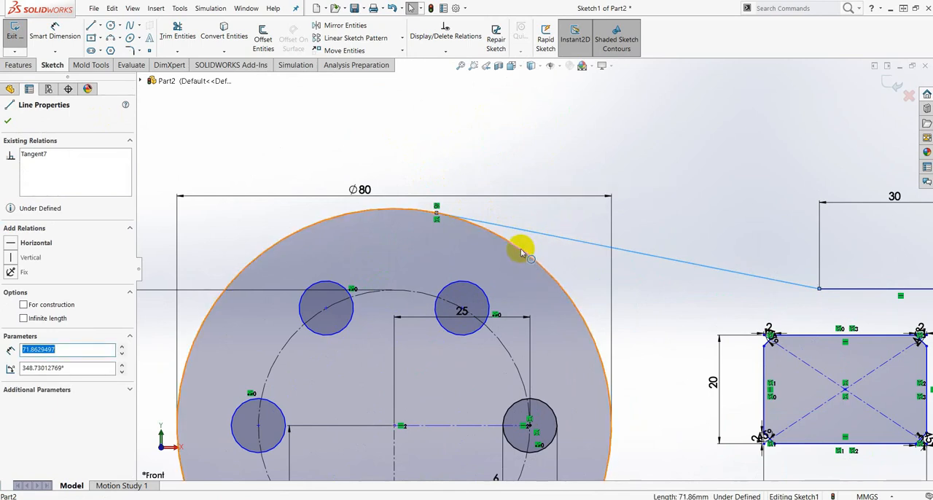
{"action": "left_click", "coordinate": [520, 251], "text": "ctrl"}
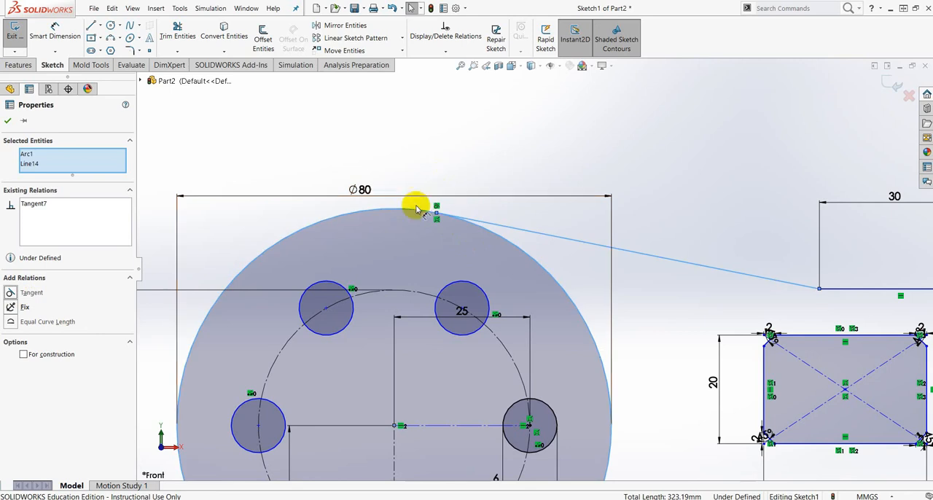
{"action": "left_click", "coordinate": [7, 122]}
- Dimension the vertical gap between the outline's upper horizontal line and the rectangle's top edge to 10 mm
{"action": "scroll", "coordinate": [703, 295], "scroll_direction": "up", "scroll_amount": 3}
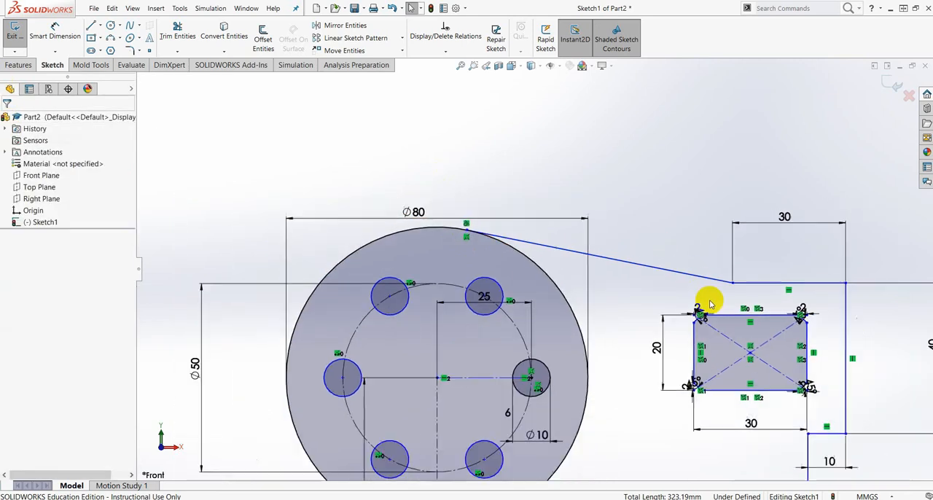
{"action": "scroll", "coordinate": [718, 297], "scroll_direction": "up", "scroll_amount": 3}
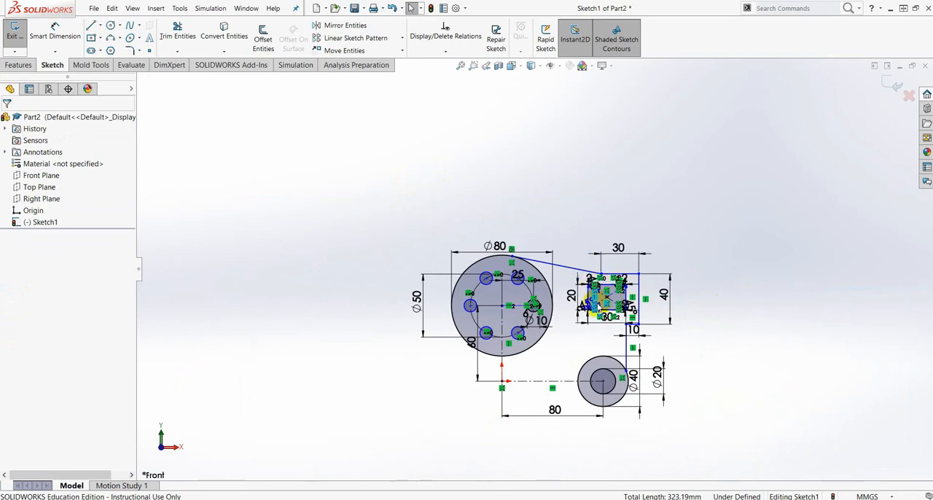
{"action": "scroll", "coordinate": [592, 303], "scroll_direction": "down", "scroll_amount": 5}
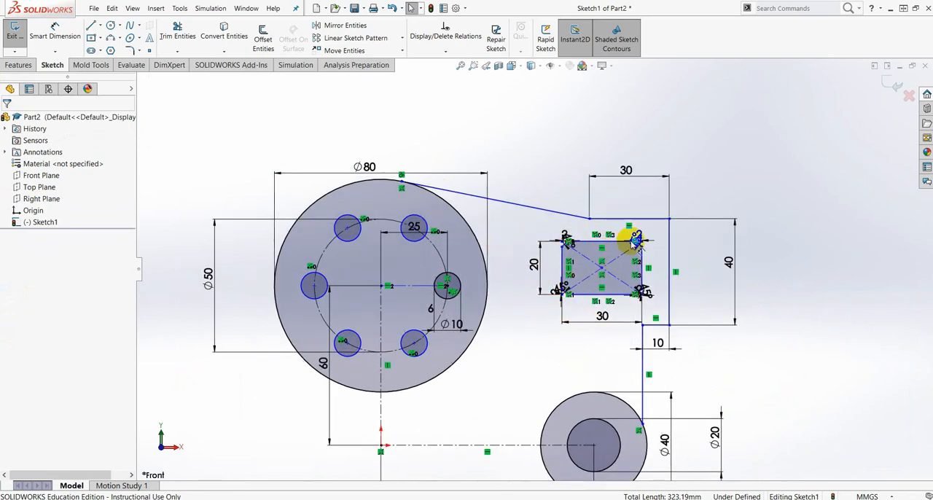
{"action": "scroll", "coordinate": [635, 240], "scroll_direction": "down", "scroll_amount": 4}
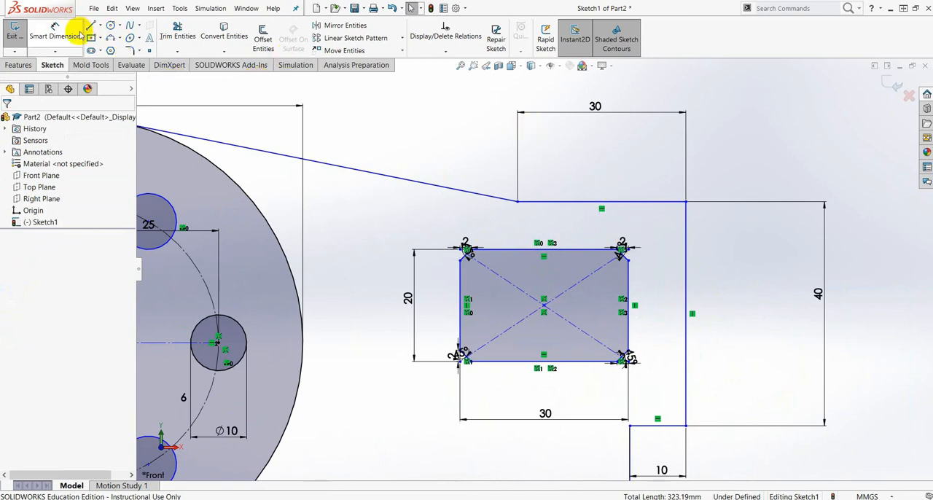
{"action": "left_click", "coordinate": [55, 30]}
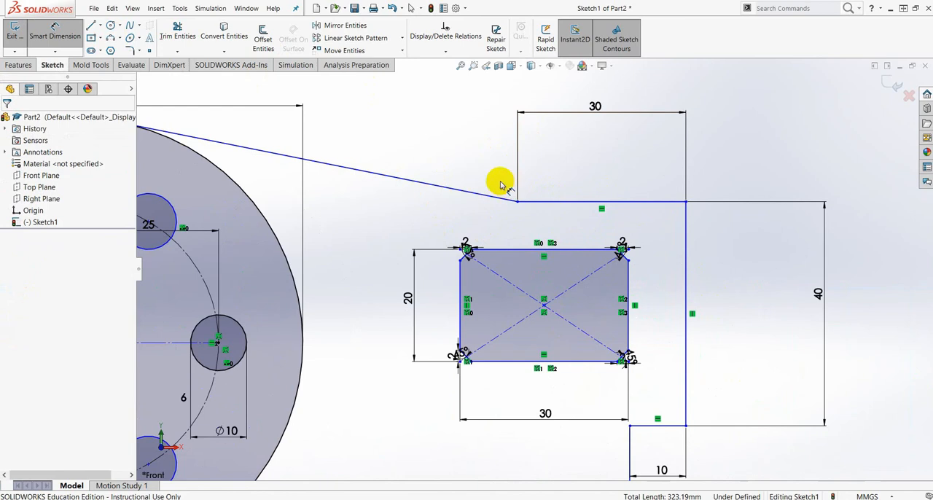
{"action": "left_click", "coordinate": [567, 203]}
{"action": "left_click", "coordinate": [572, 248]}
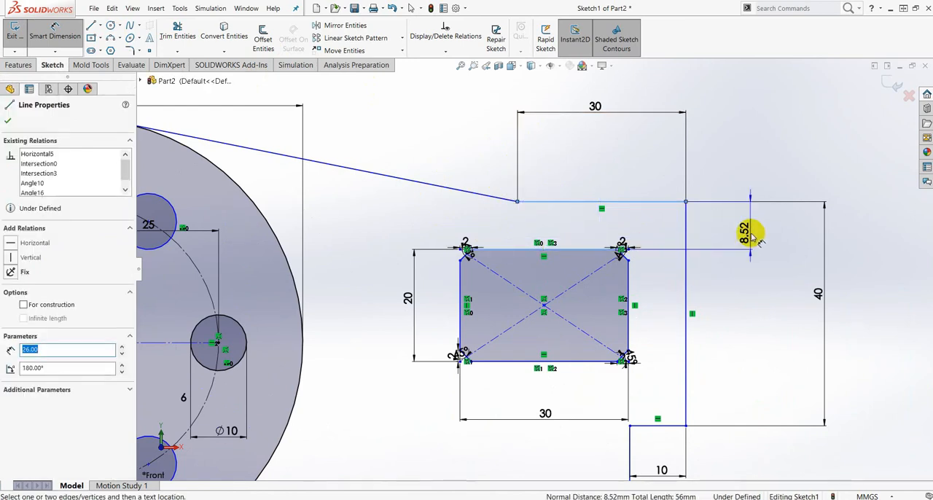
{"action": "left_click", "coordinate": [754, 231]}
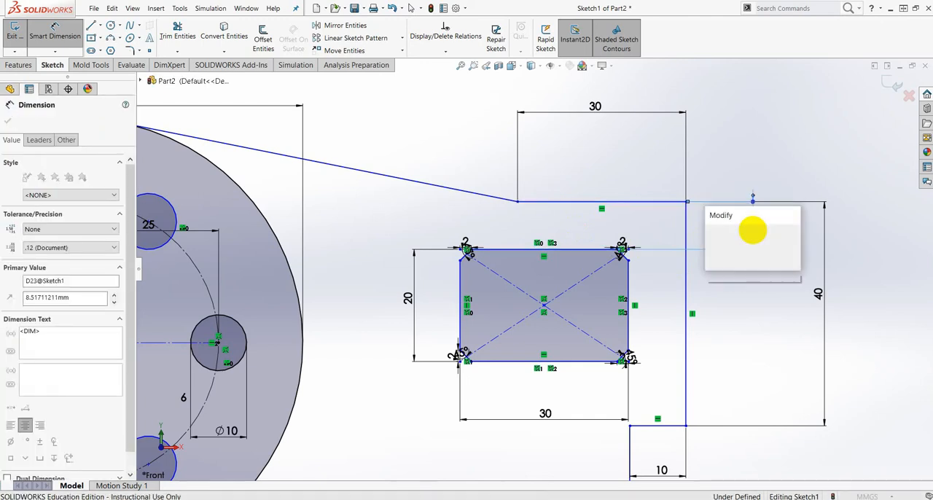
{"action": "type", "text": "10"}
{"action": "key", "text": "Return"}
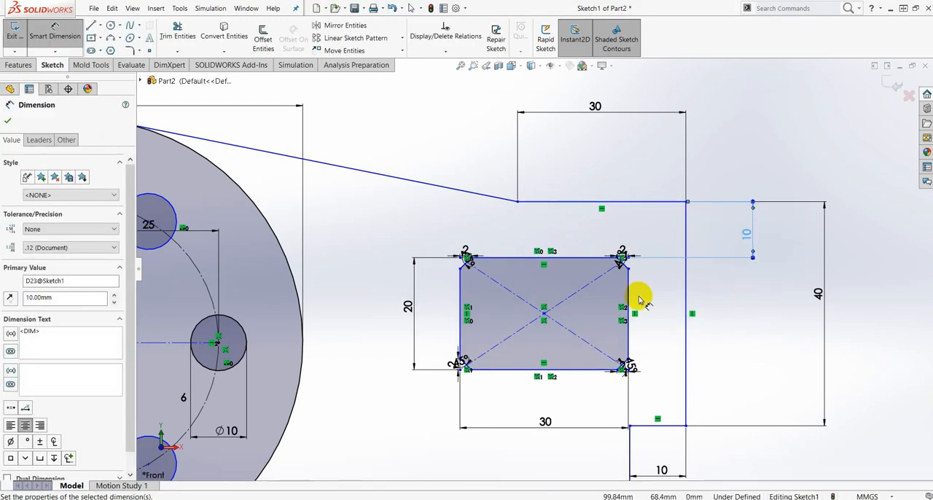
- Dimension the horizontal gap between the rectangle's right edge and the outline's vertical line to 10 mm and finish dimensioning
{"action": "left_click", "coordinate": [685, 288]}
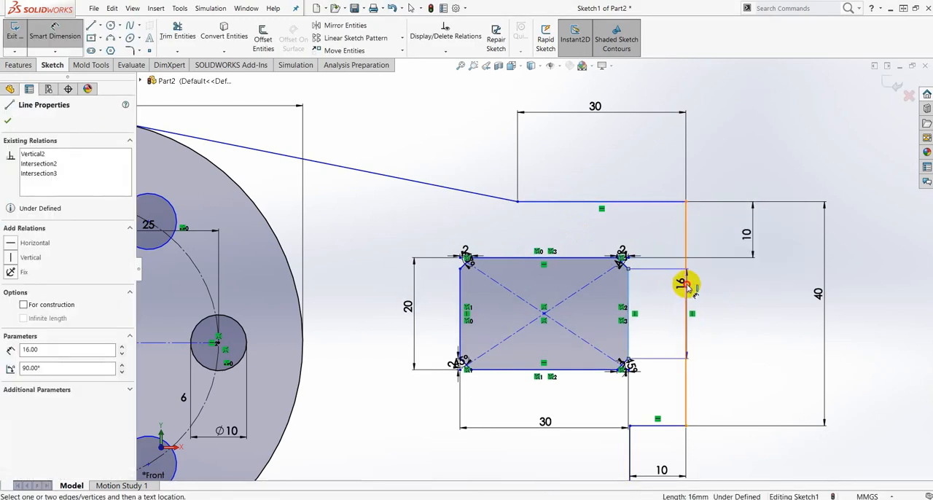
{"action": "left_click", "coordinate": [628, 292]}
{"action": "left_click", "coordinate": [799, 316]}
{"action": "type", "text": "10"}
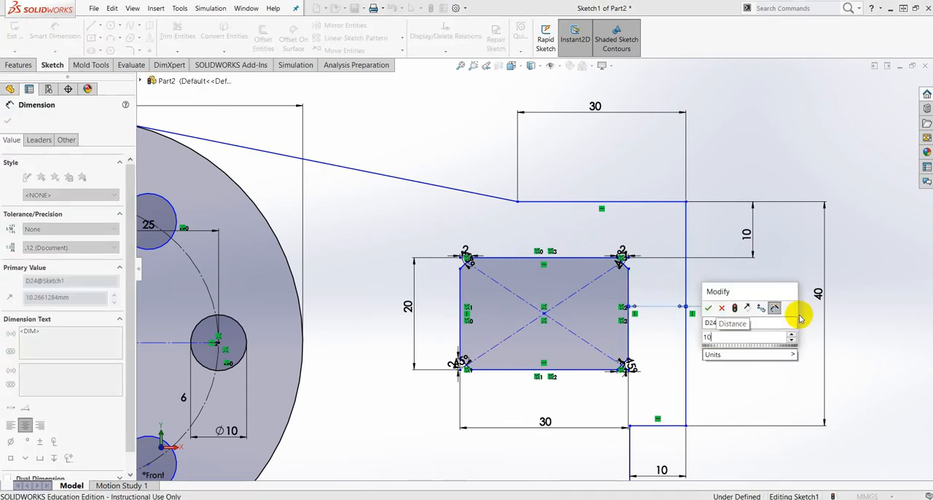
{"action": "key", "text": "Return"}
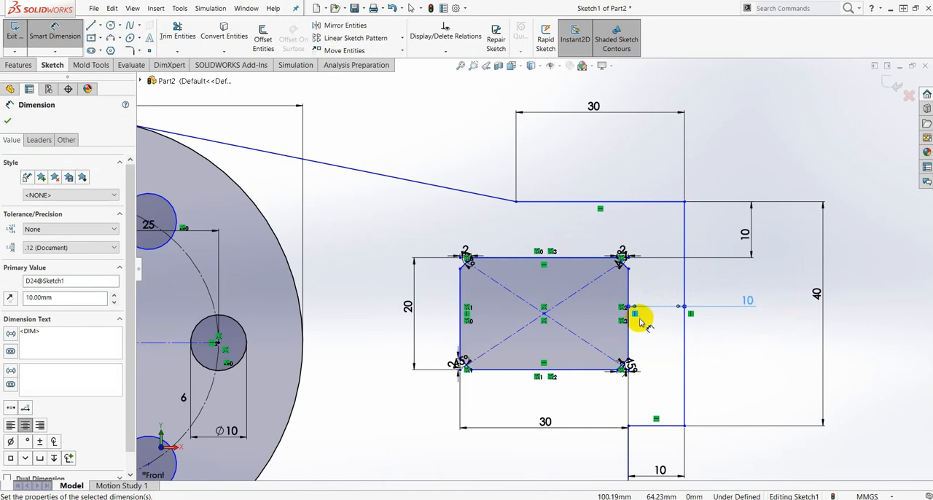
{"action": "scroll", "coordinate": [627, 359], "scroll_direction": "down", "scroll_amount": 1}
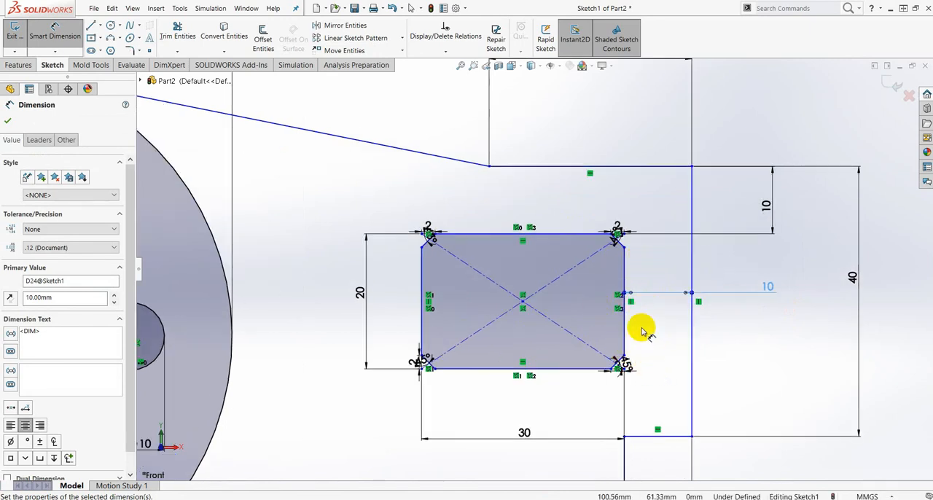
{"action": "scroll", "coordinate": [639, 329], "scroll_direction": "up", "scroll_amount": 1}
{"action": "scroll", "coordinate": [641, 349], "scroll_direction": "up", "scroll_amount": 3}
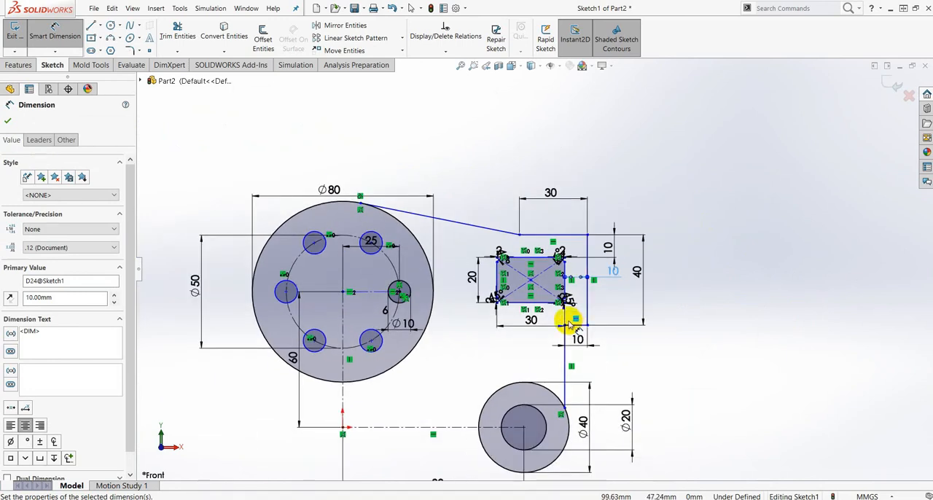
{"action": "scroll", "coordinate": [583, 248], "scroll_direction": "down", "scroll_amount": 1}
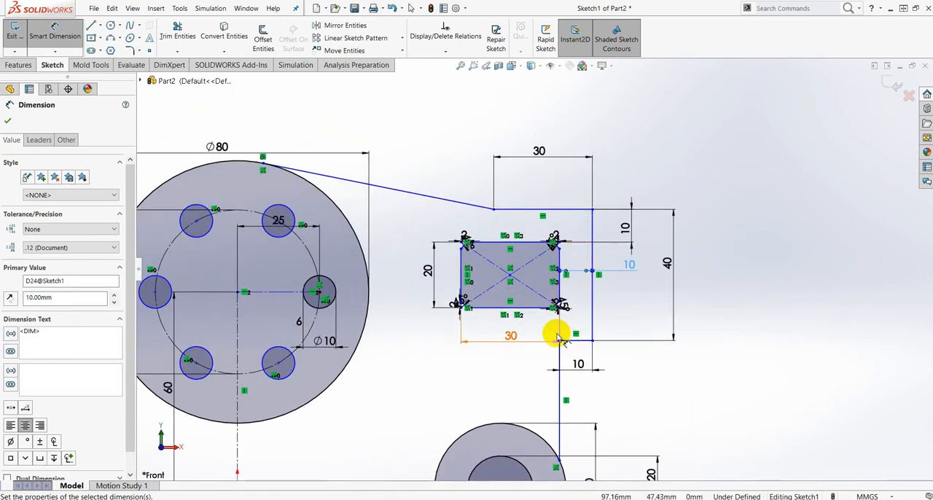
{"action": "left_click", "coordinate": [8, 106]}
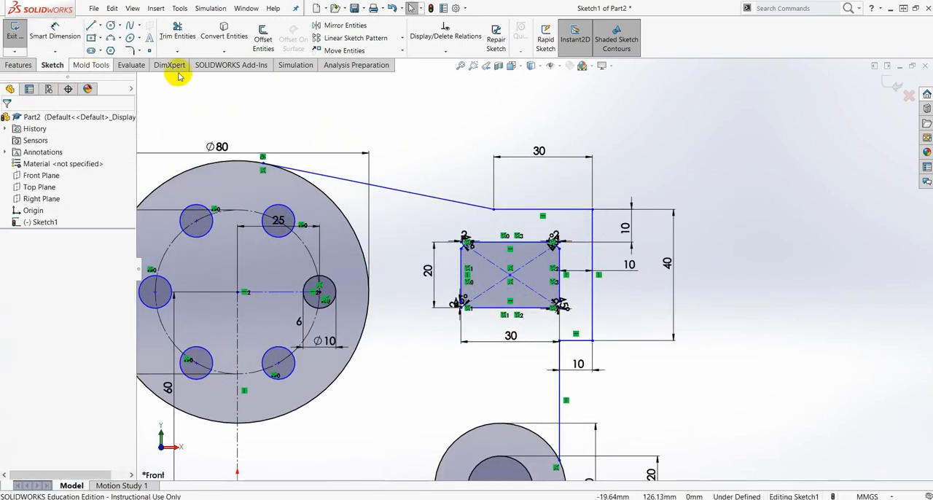
- Chamfer the outline's two outer corners and the inner corner below the rectangle at 2 mm by 45 degrees
{"action": "left_click", "coordinate": [140, 52]}
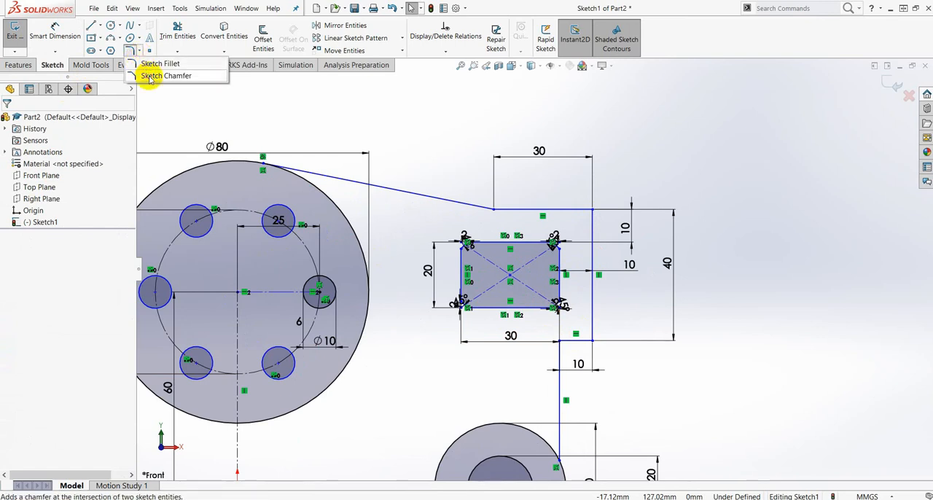
{"action": "left_click", "coordinate": [149, 76]}
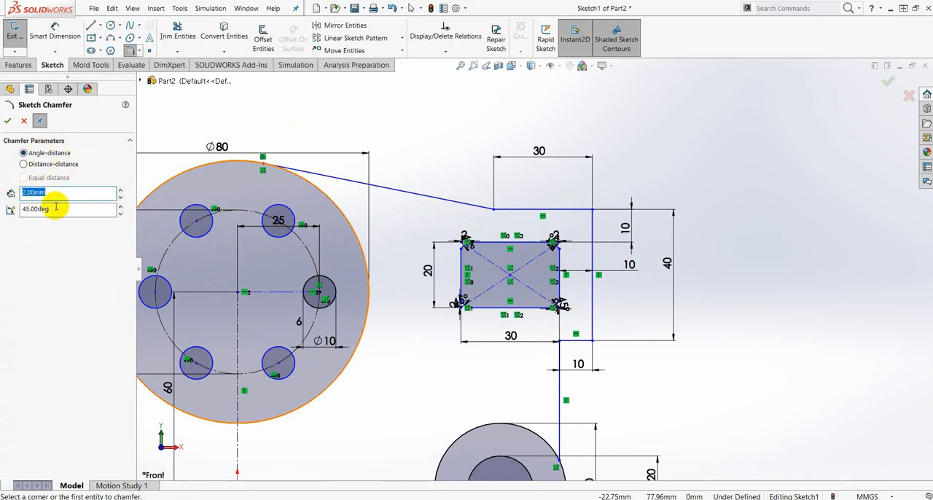
{"action": "scroll", "coordinate": [605, 215], "scroll_direction": "down", "scroll_amount": 3}
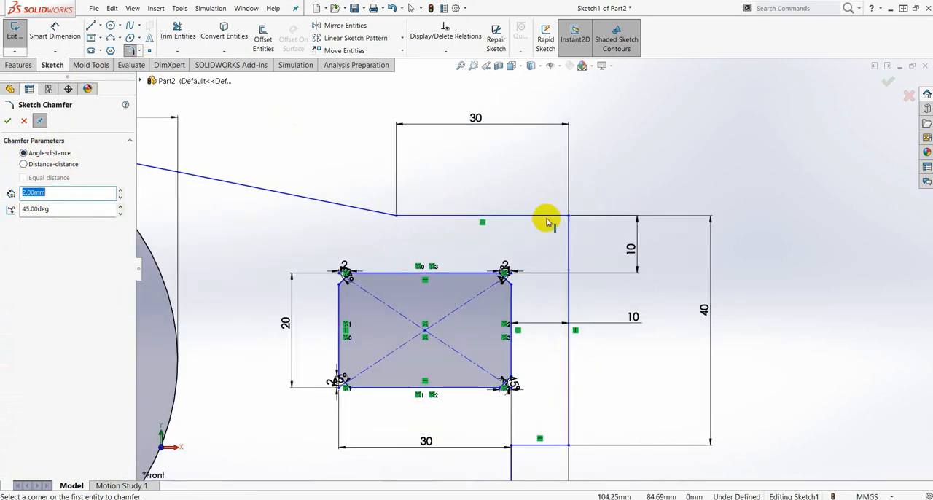
{"action": "left_click", "coordinate": [546, 219]}
{"action": "left_click", "coordinate": [567, 237]}
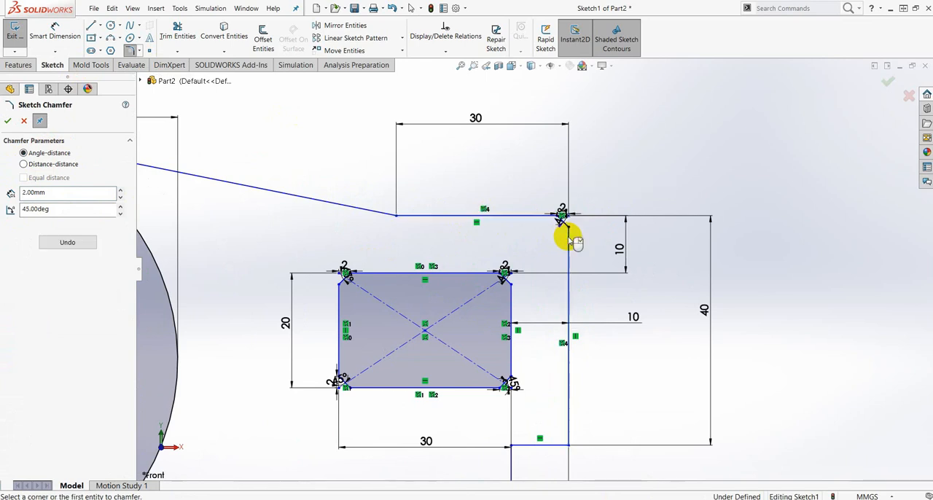
{"action": "scroll", "coordinate": [576, 364], "scroll_direction": "up", "scroll_amount": 2}
{"action": "scroll", "coordinate": [569, 403], "scroll_direction": "down", "scroll_amount": 2}
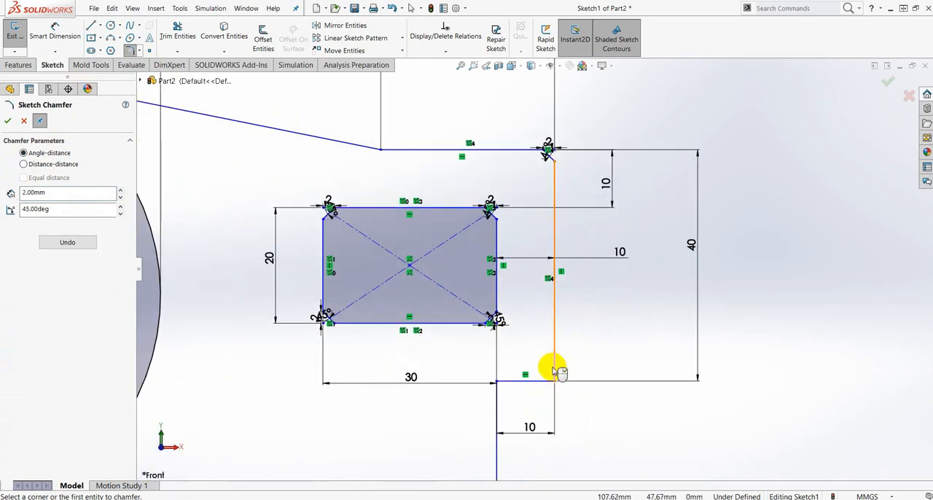
{"action": "left_click", "coordinate": [554, 368]}
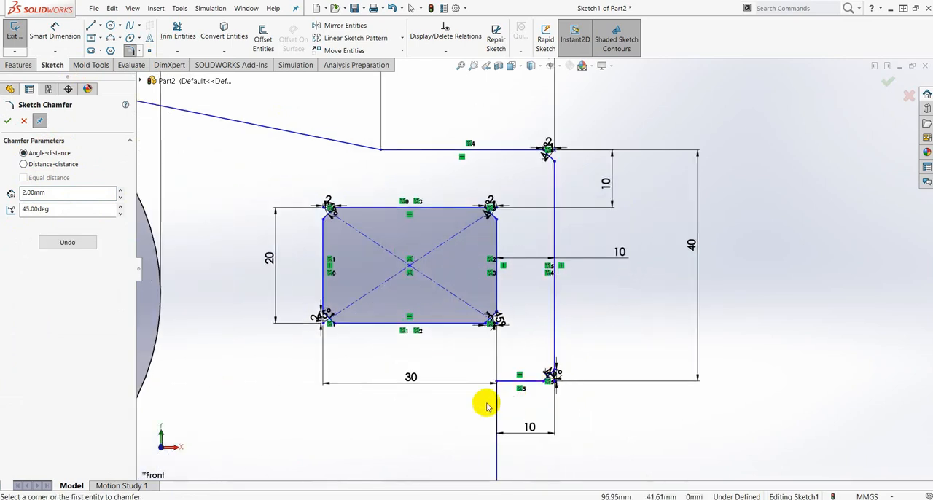
{"action": "left_click", "coordinate": [505, 381]}
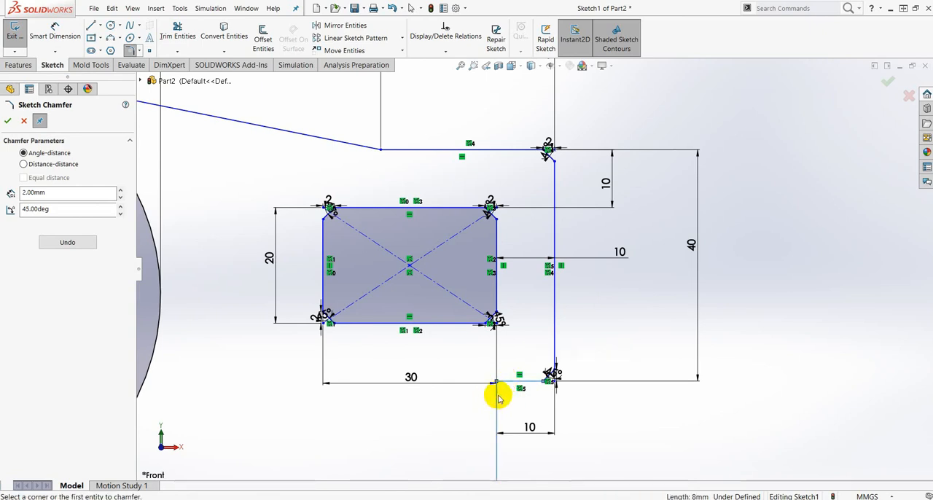
{"action": "left_click", "coordinate": [499, 397]}
{"action": "left_click", "coordinate": [7, 121]}
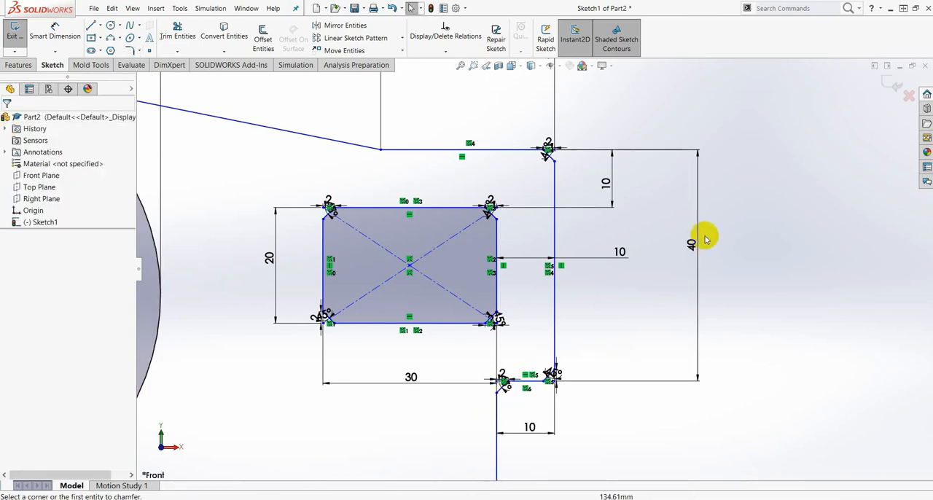
- Add a tangent relation between the outline's lower vertical line and the 40 mm circle
{"action": "scroll", "coordinate": [755, 298], "scroll_direction": "up", "scroll_amount": 4}
{"action": "scroll", "coordinate": [548, 358], "scroll_direction": "up", "scroll_amount": 1}
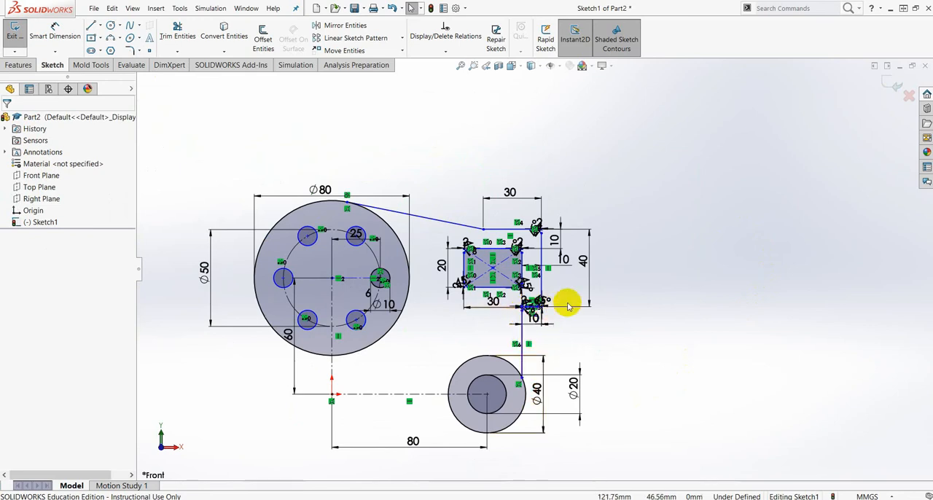
{"action": "scroll", "coordinate": [548, 306], "scroll_direction": "down", "scroll_amount": 5}
{"action": "scroll", "coordinate": [469, 433], "scroll_direction": "up", "scroll_amount": 2}
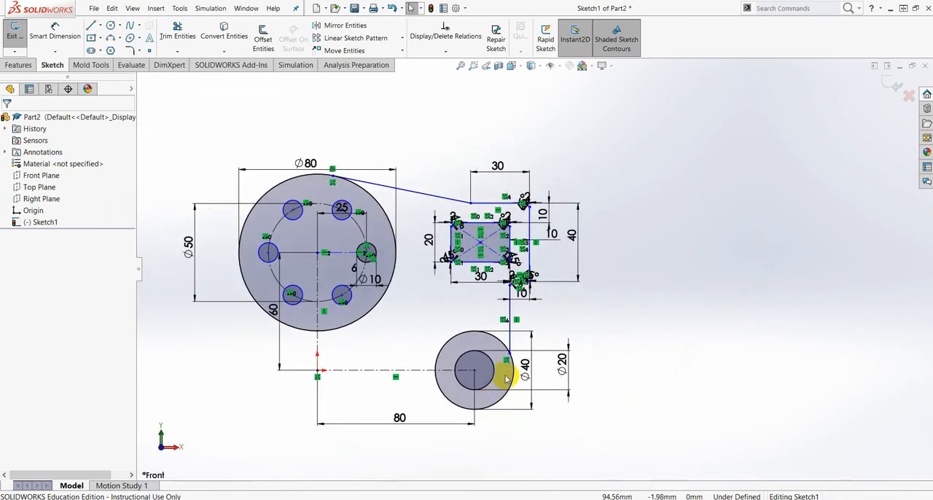
{"action": "scroll", "coordinate": [430, 232], "scroll_direction": "down", "scroll_amount": 2}
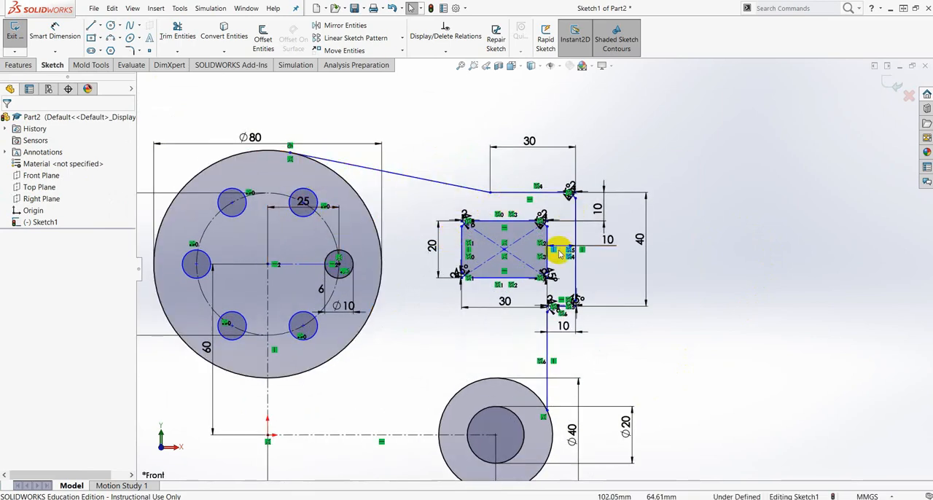
{"action": "scroll", "coordinate": [556, 425], "scroll_direction": "up", "scroll_amount": 3}
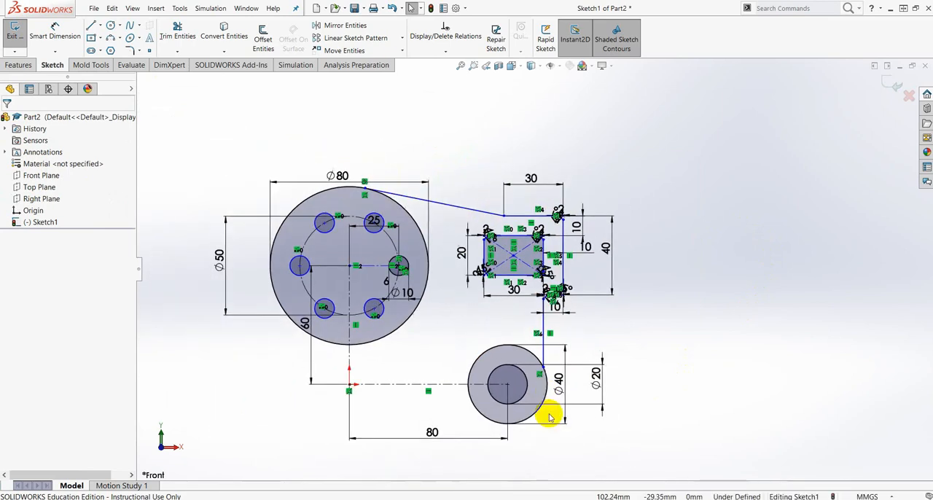
{"action": "scroll", "coordinate": [547, 397], "scroll_direction": "down", "scroll_amount": 3}
{"action": "scroll", "coordinate": [531, 299], "scroll_direction": "down", "scroll_amount": 4}
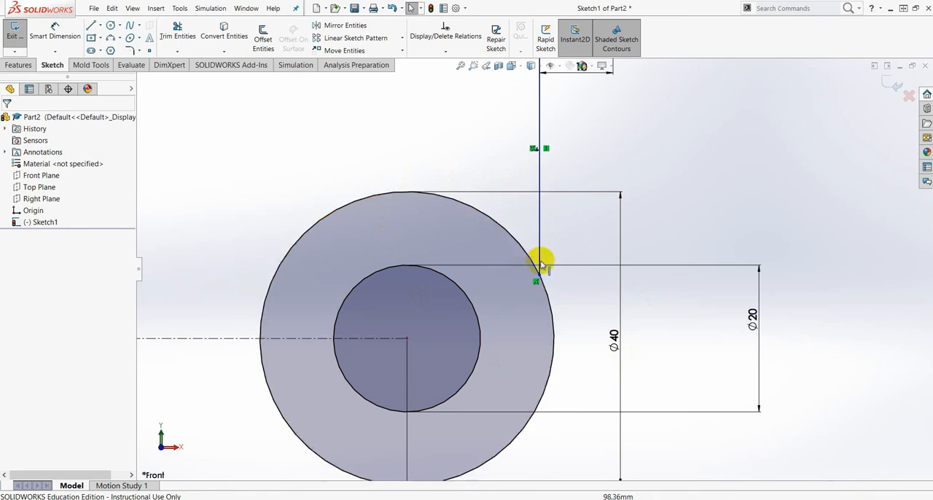
{"action": "left_click", "coordinate": [539, 178]}
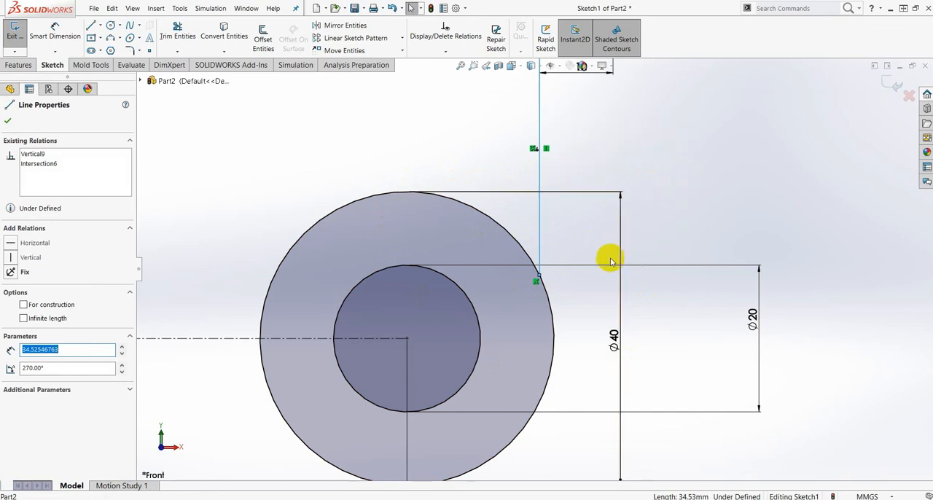
{"action": "left_click", "coordinate": [476, 210], "text": "ctrl"}
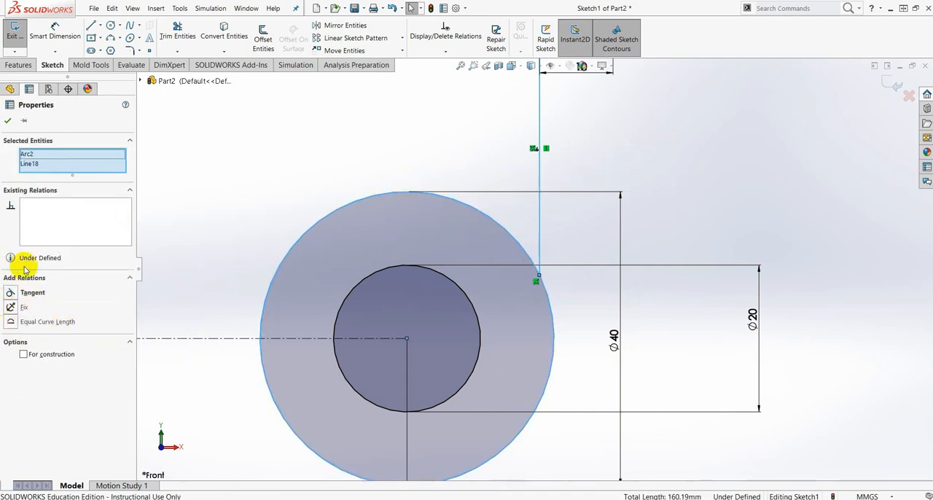
{"action": "left_click", "coordinate": [11, 293]}
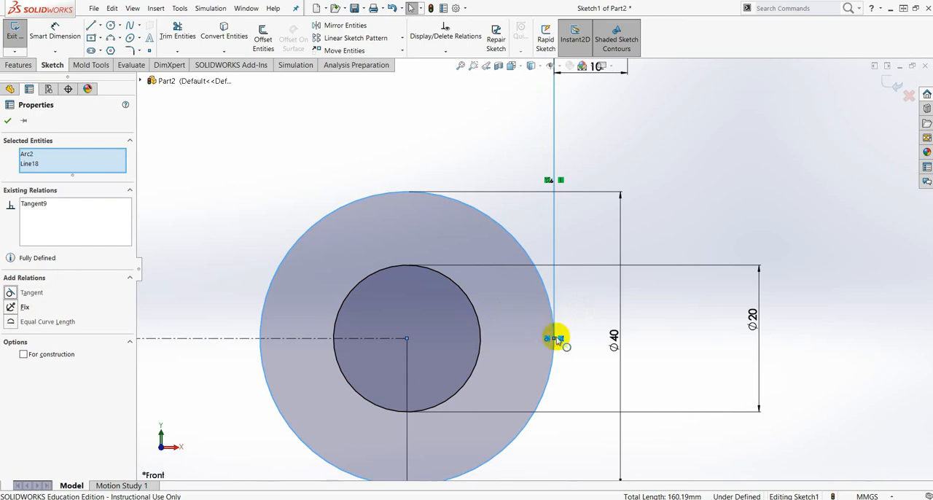
{"action": "left_click", "coordinate": [5, 124]}
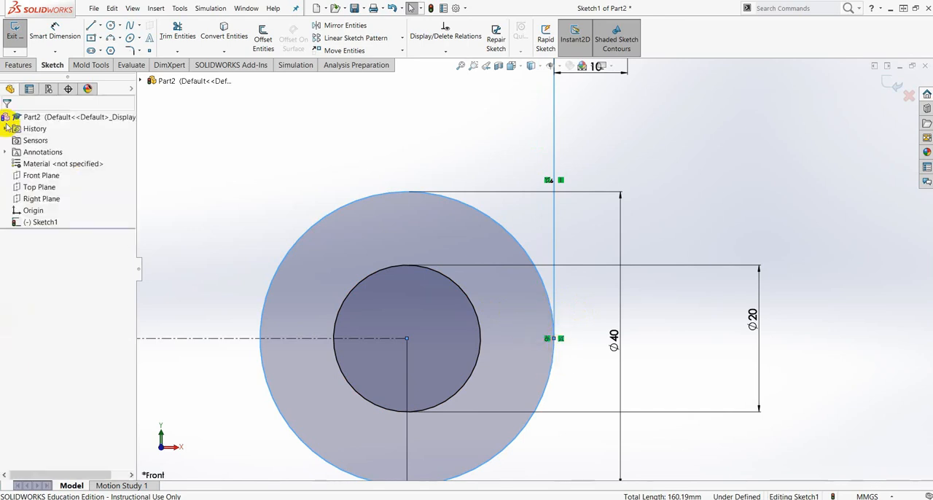
- Check the Tugas 1 drawing in Nitro Pro for the remaining outline geometry and return to the SolidWorks sketch
{"action": "scroll", "coordinate": [550, 328], "scroll_direction": "up", "scroll_amount": 6}
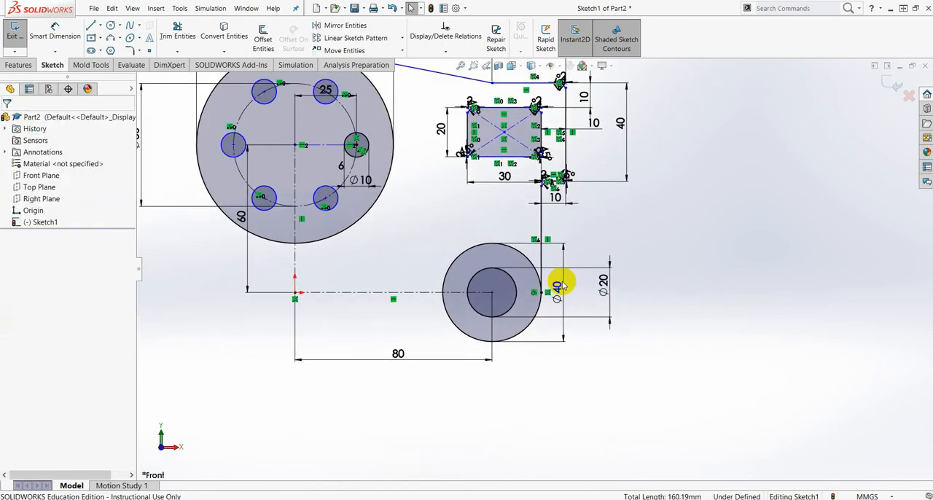
{"action": "scroll", "coordinate": [561, 285], "scroll_direction": "up", "scroll_amount": 4}
{"action": "left_click_drag", "start_coordinate": [932, 28], "coordinate": [433, 1]}
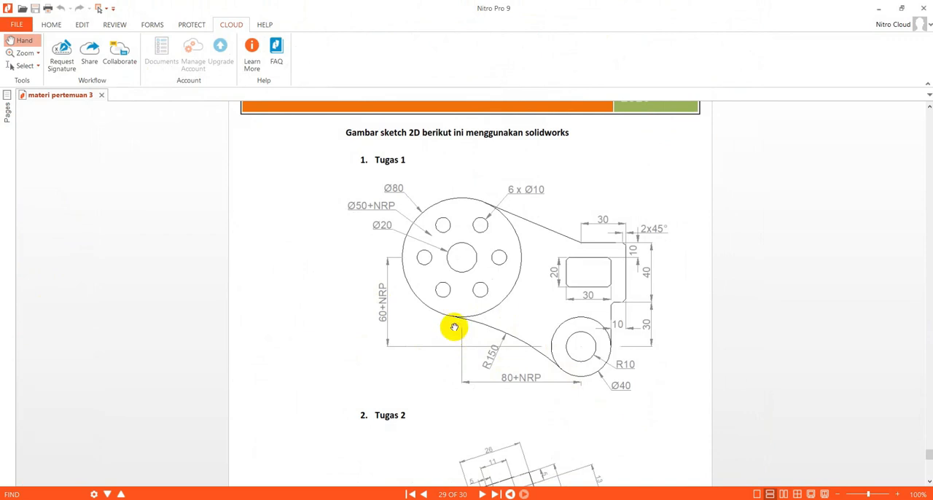
{"action": "left_click_drag", "start_coordinate": [444, 5], "coordinate": [932, 44]}
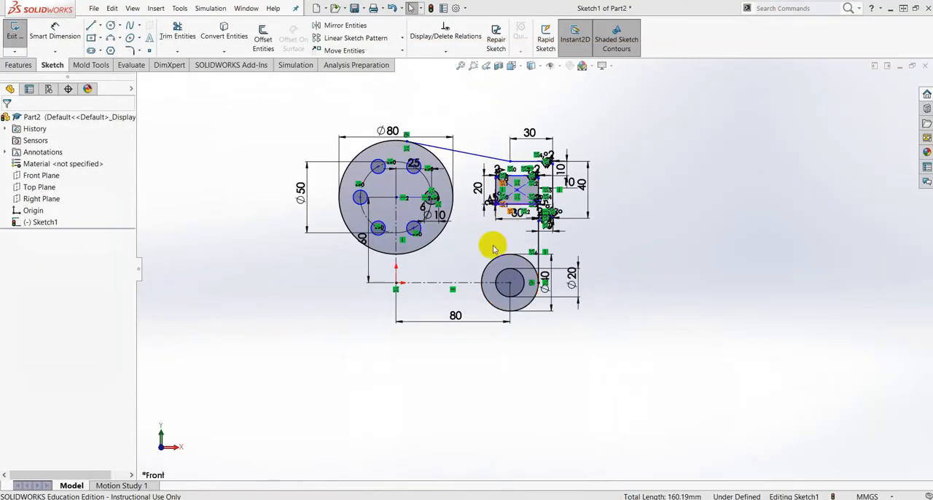
- Draw a 3-point arc of about 71 mm radius from the bottom of the 80 mm circle to the lower-left edge of the 40 mm circle
{"action": "scroll", "coordinate": [481, 291], "scroll_direction": "down", "scroll_amount": 3}
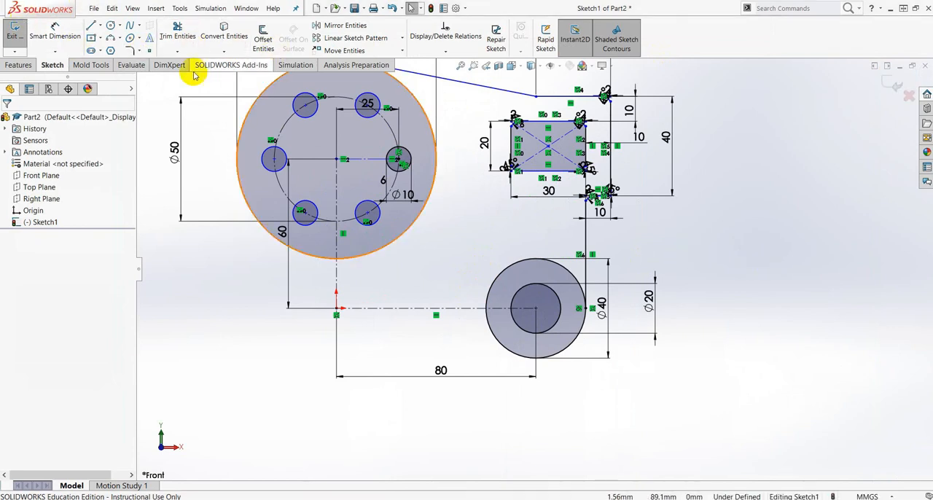
{"action": "left_click", "coordinate": [120, 39]}
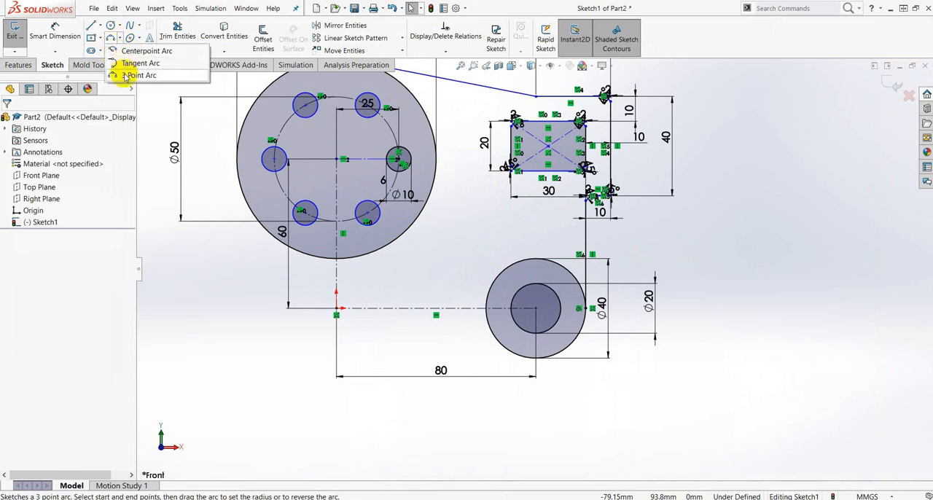
{"action": "left_click", "coordinate": [128, 75]}
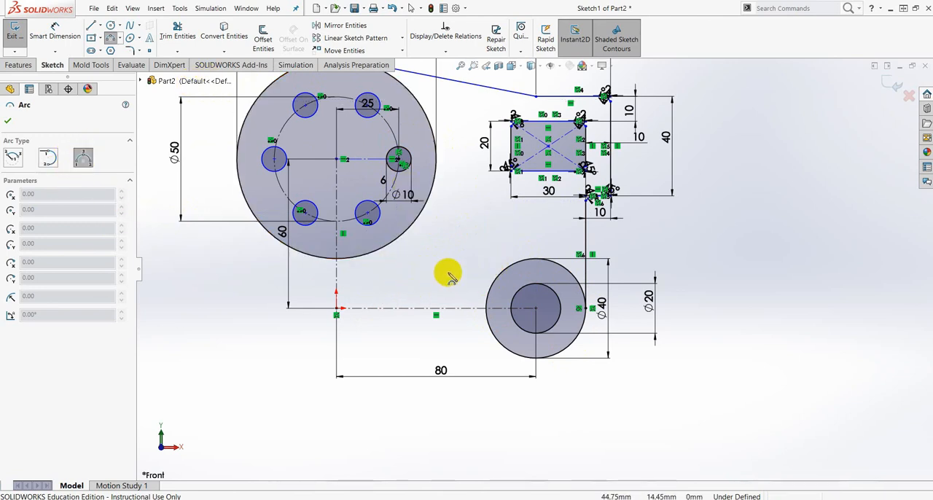
{"action": "scroll", "coordinate": [384, 264], "scroll_direction": "down", "scroll_amount": 4}
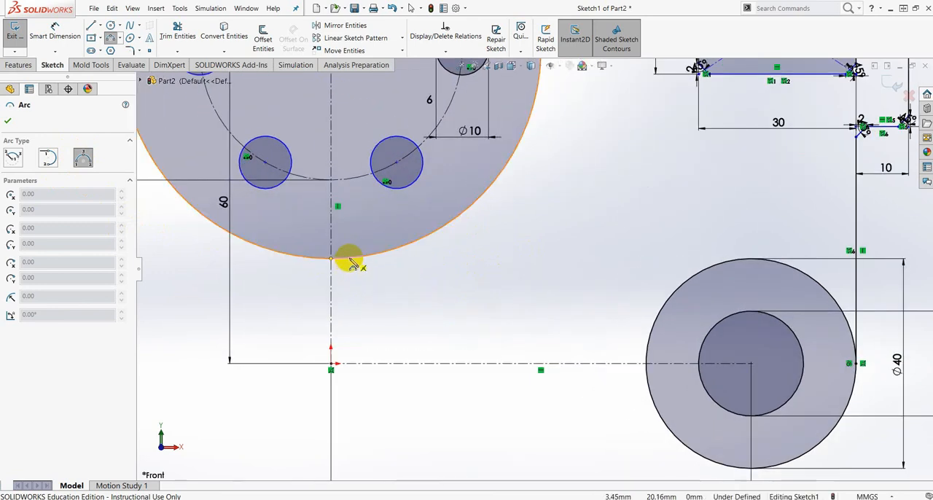
{"action": "left_click", "coordinate": [350, 260]}
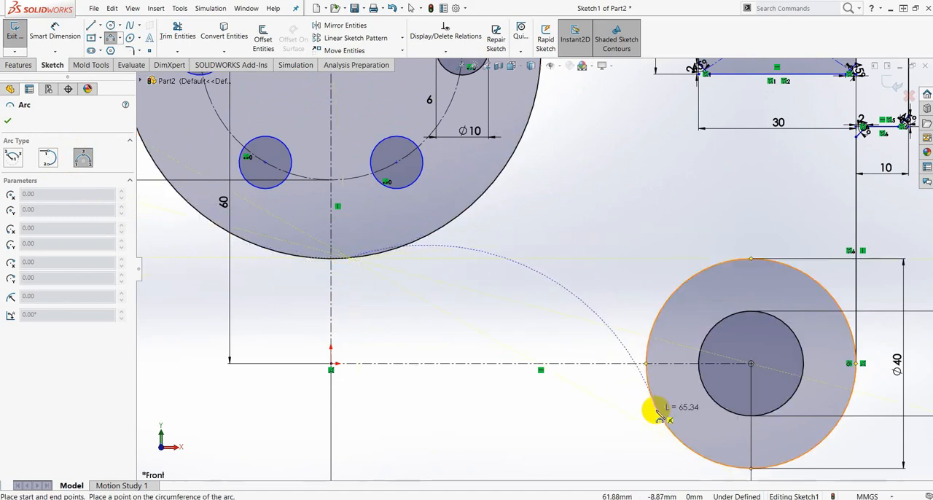
{"action": "scroll", "coordinate": [660, 416], "scroll_direction": "down", "scroll_amount": 3}
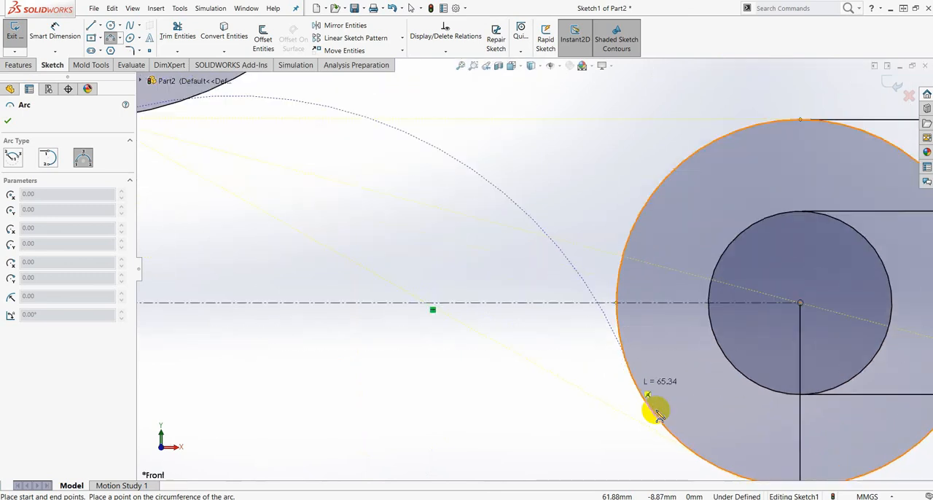
{"action": "left_click", "coordinate": [631, 378]}
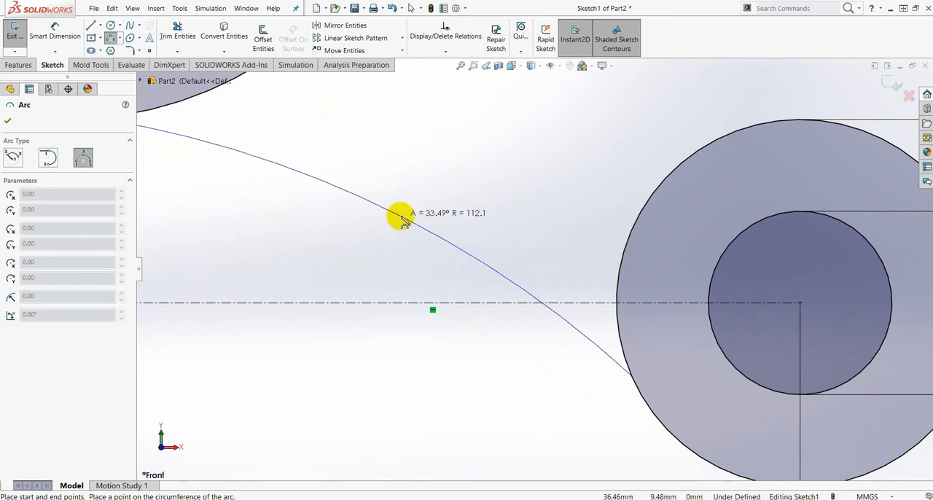
{"action": "scroll", "coordinate": [463, 240], "scroll_direction": "up", "scroll_amount": 3}
{"action": "scroll", "coordinate": [463, 240], "scroll_direction": "up", "scroll_amount": 2}
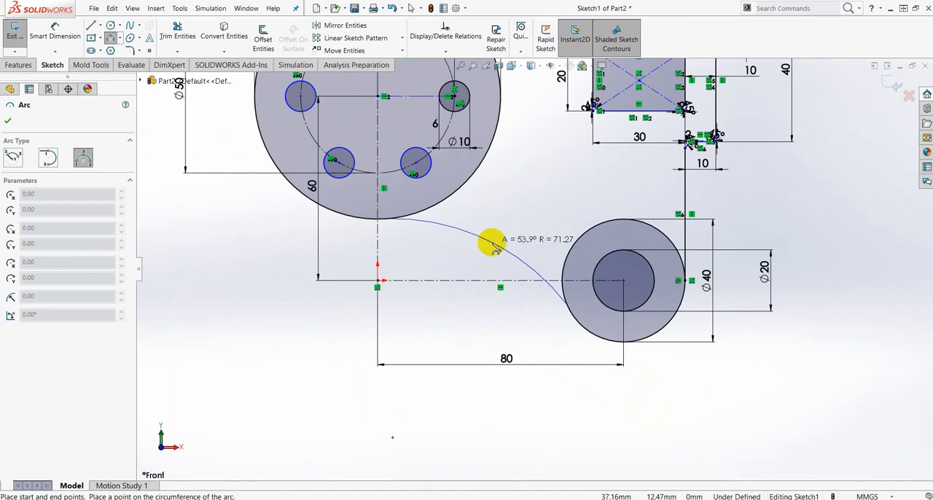
{"action": "left_click", "coordinate": [492, 246]}
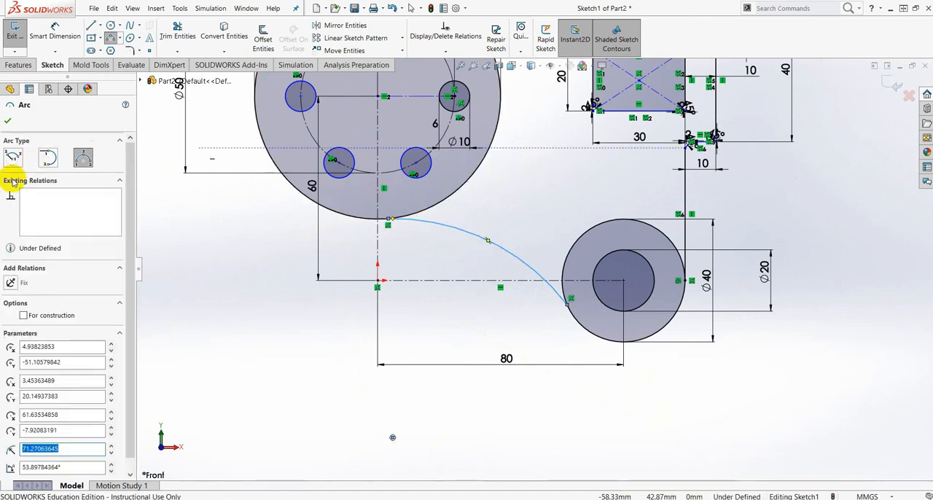
{"action": "left_click", "coordinate": [7, 123]}
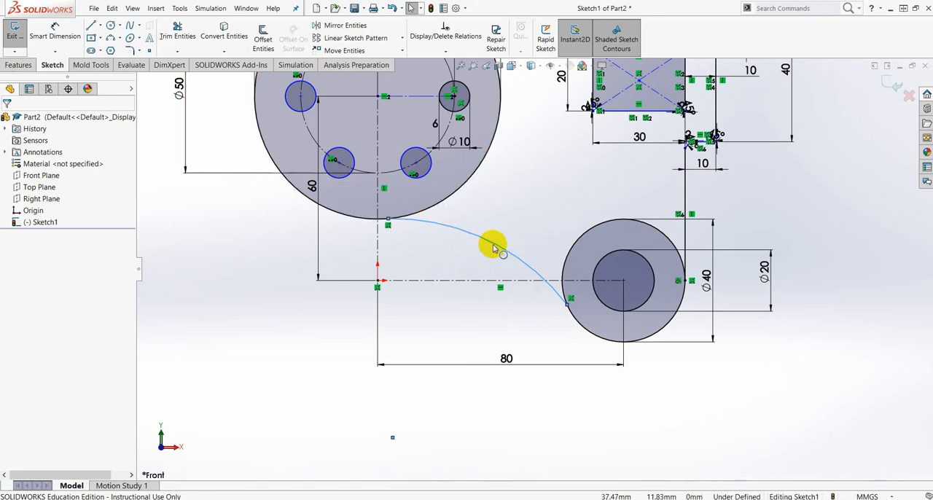
- Dimension the radius of the arc between the 80 mm and 40 mm circles to 150 mm
{"action": "scroll", "coordinate": [491, 248], "scroll_direction": "down", "scroll_amount": 3}
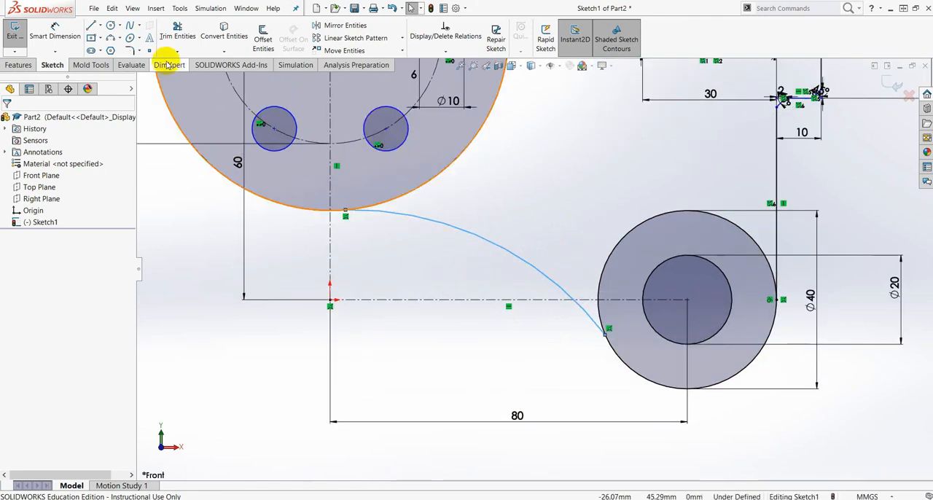
{"action": "left_click", "coordinate": [54, 32]}
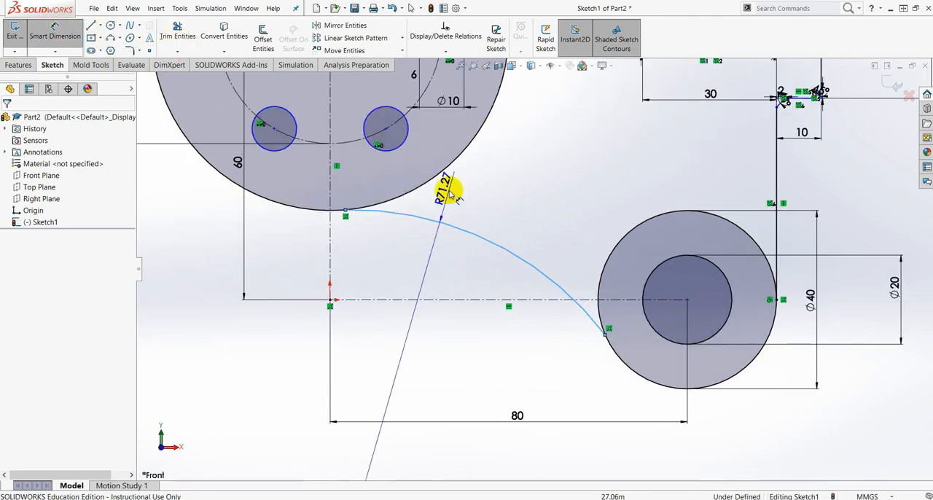
{"action": "left_click", "coordinate": [493, 245]}
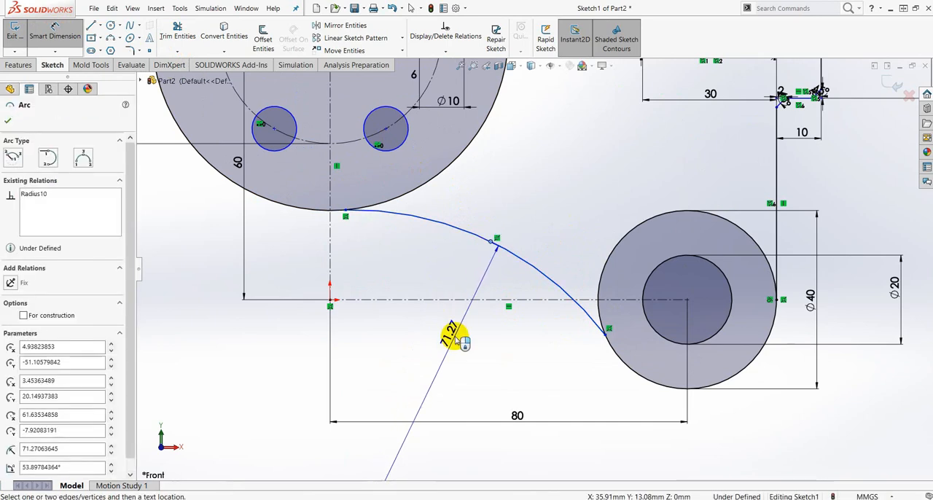
{"action": "left_click", "coordinate": [456, 288]}
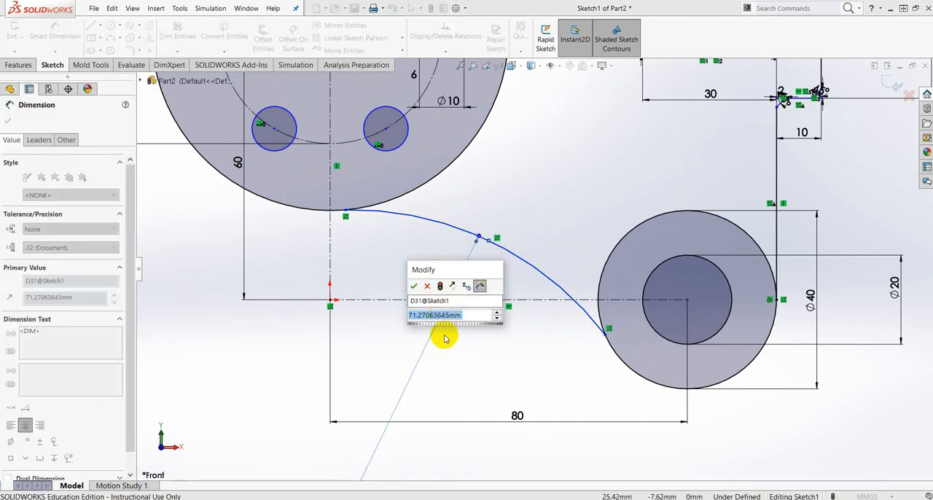
{"action": "type", "text": "150"}
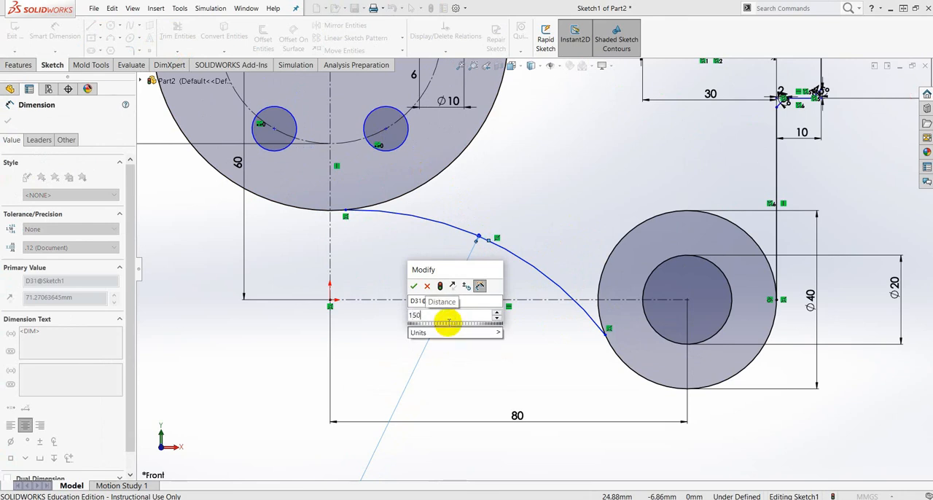
{"action": "key", "text": "Return"}
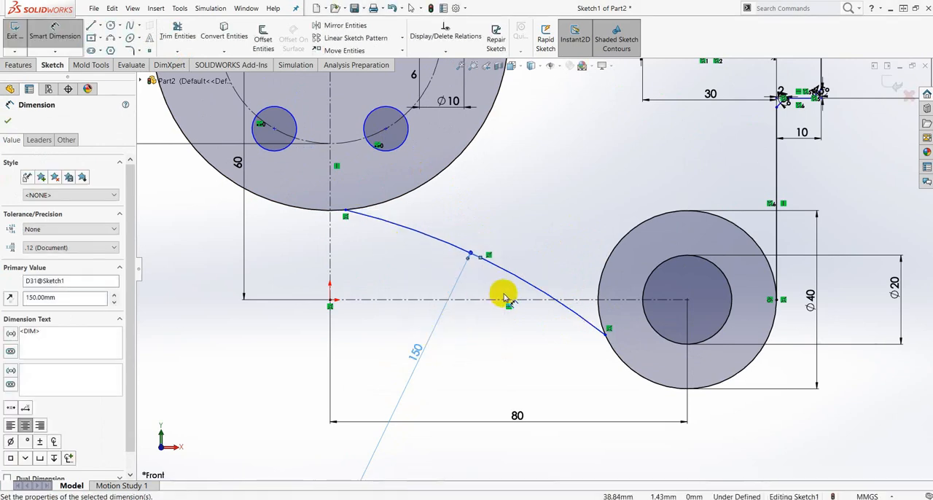
{"action": "left_click", "coordinate": [7, 123]}
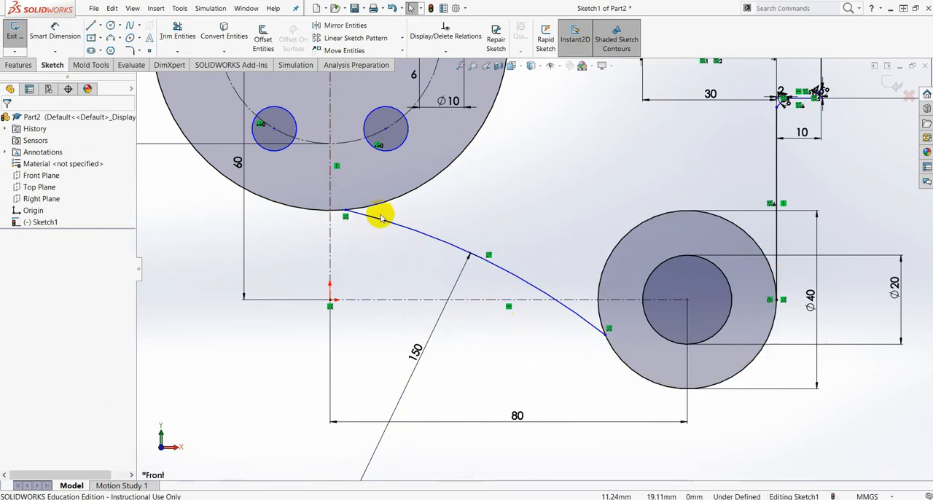
- Add a tangent relation between the 150 mm radius arc and the 80 mm circle
{"action": "scroll", "coordinate": [401, 229], "scroll_direction": "down", "scroll_amount": 5}
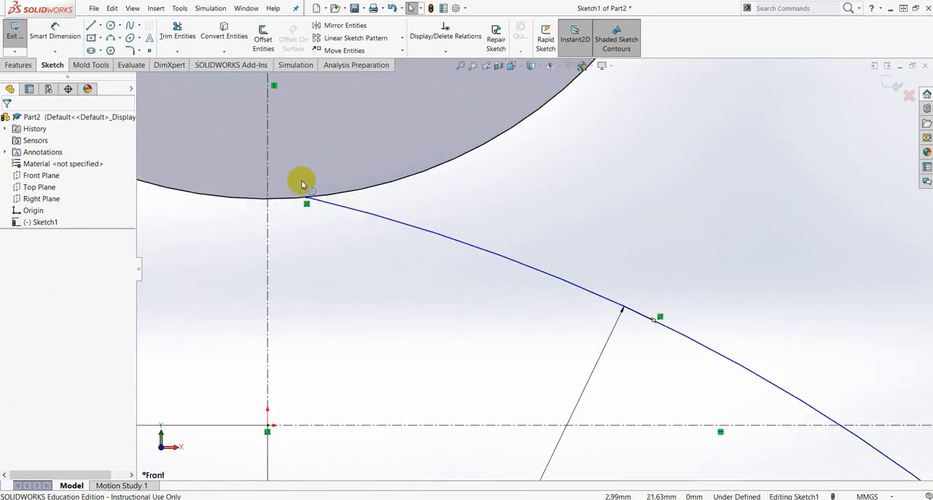
{"action": "scroll", "coordinate": [301, 182], "scroll_direction": "down", "scroll_amount": 3}
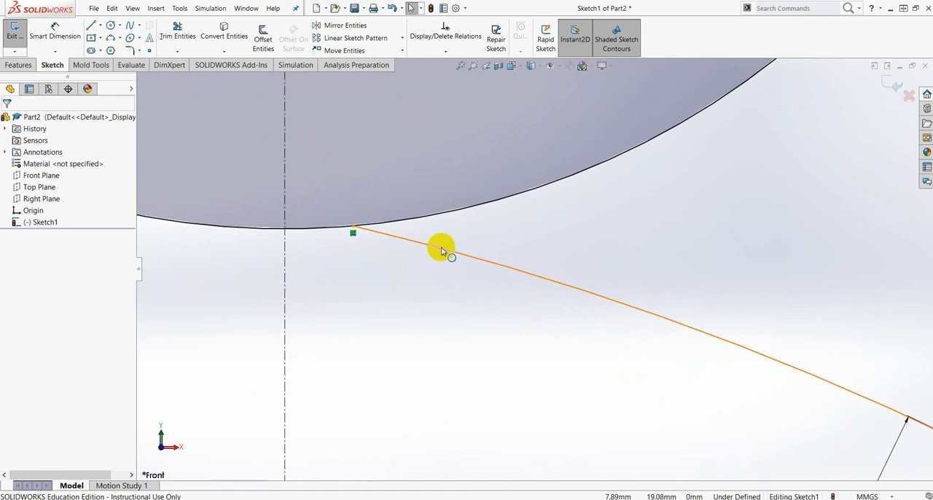
{"action": "left_click", "coordinate": [440, 251]}
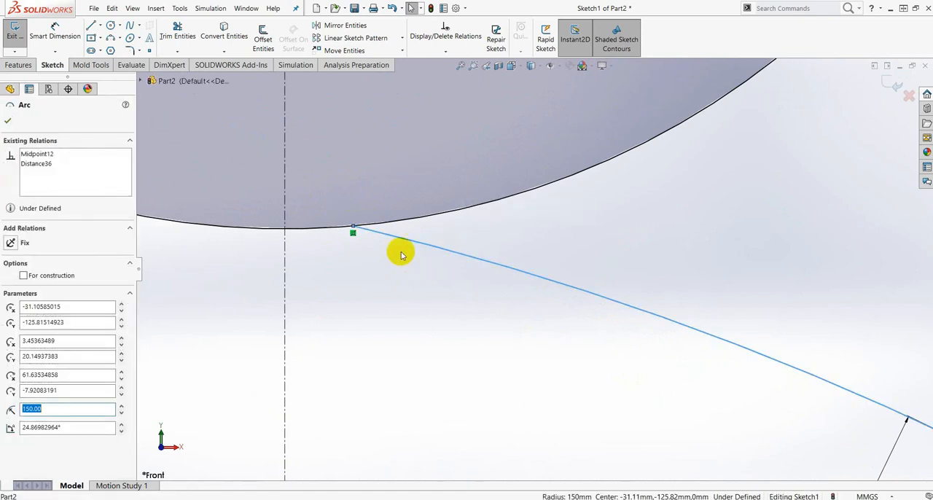
{"action": "left_click", "coordinate": [435, 219], "text": "ctrl"}
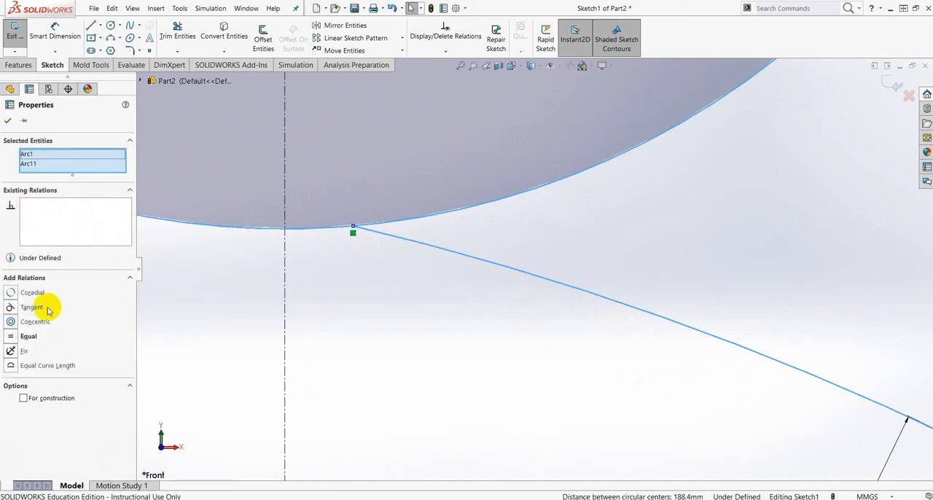
{"action": "left_click", "coordinate": [10, 308]}
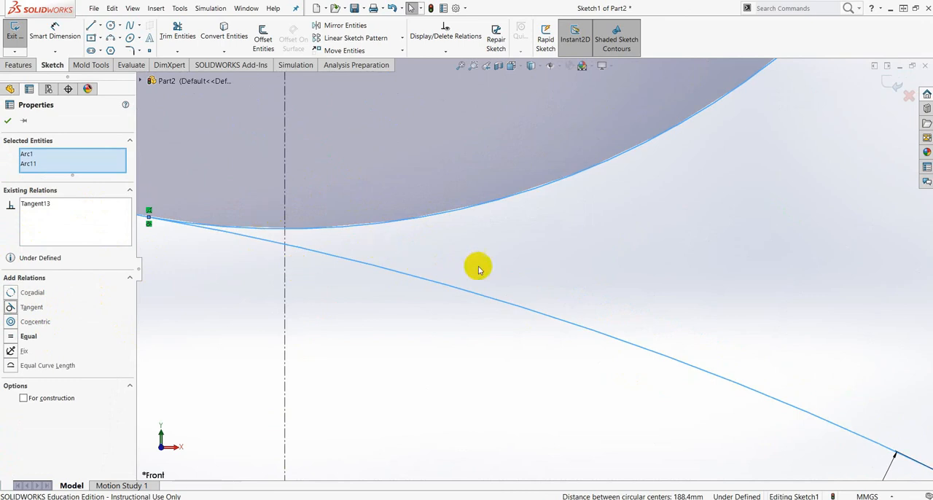
{"action": "scroll", "coordinate": [616, 350], "scroll_direction": "up", "scroll_amount": 3}
{"action": "scroll", "coordinate": [726, 378], "scroll_direction": "up", "scroll_amount": 5}
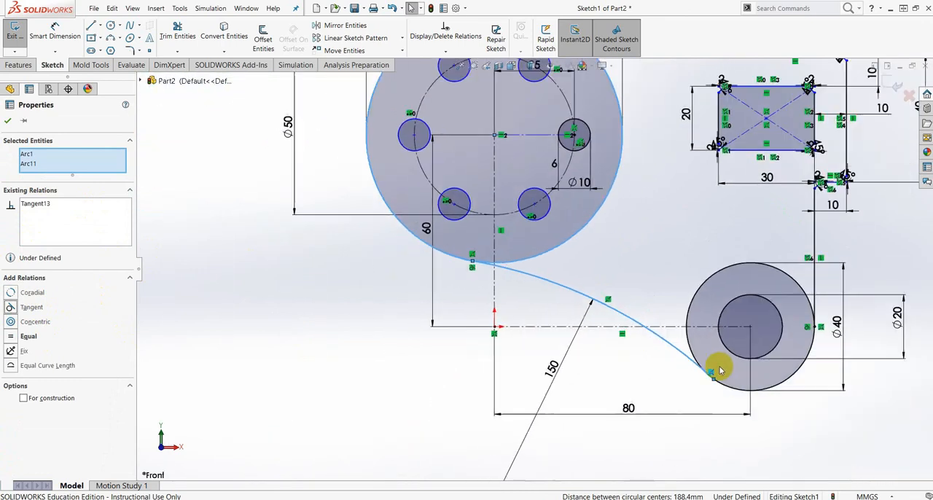
{"action": "scroll", "coordinate": [718, 368], "scroll_direction": "down", "scroll_amount": 5}
{"action": "scroll", "coordinate": [689, 360], "scroll_direction": "down", "scroll_amount": 5}
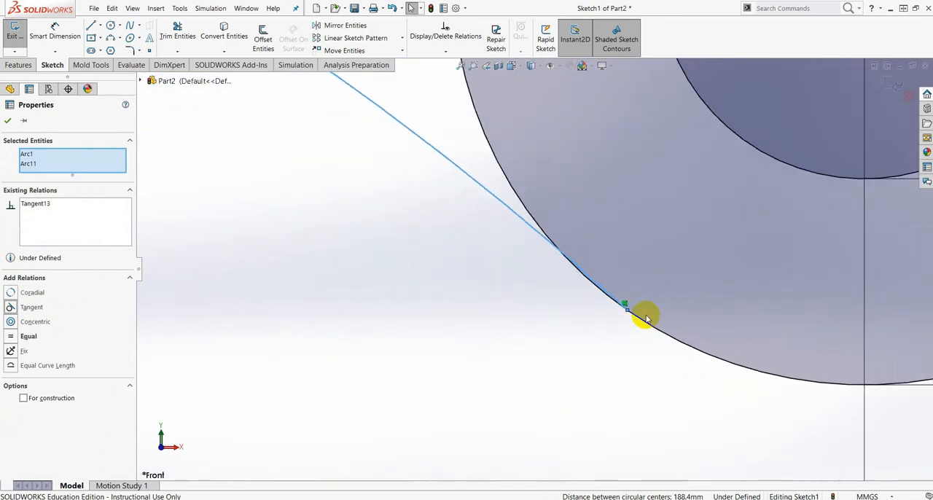
{"action": "left_click", "coordinate": [7, 122]}
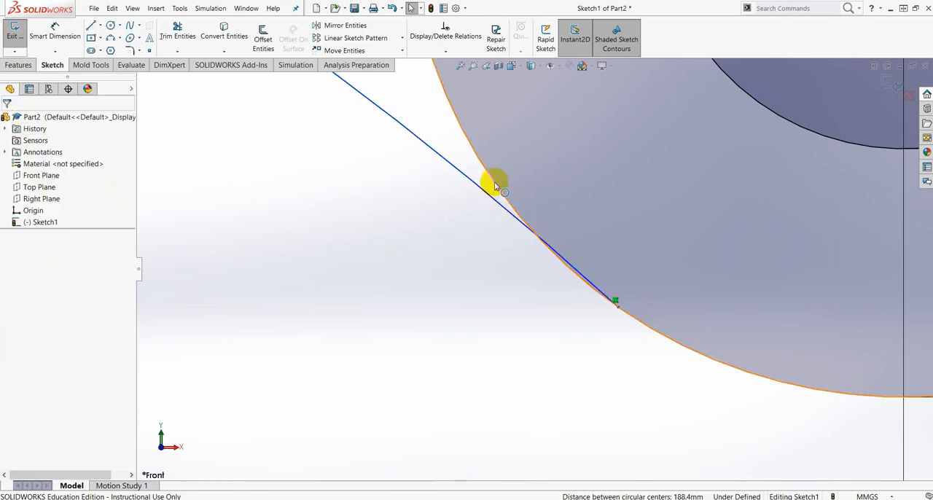
- Add a tangent relation between the 150 mm radius arc and the 40 mm circle
{"action": "left_click", "coordinate": [494, 184]}
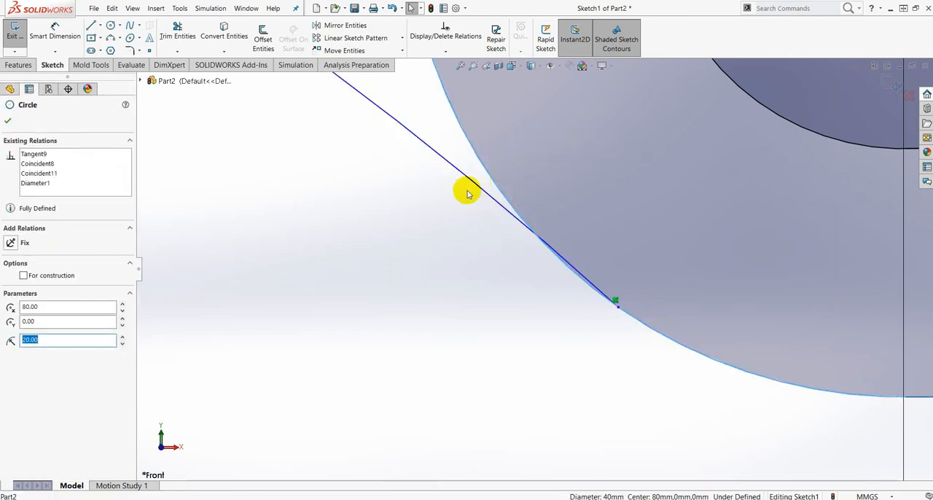
{"action": "left_click", "coordinate": [437, 155], "text": "ctrl"}
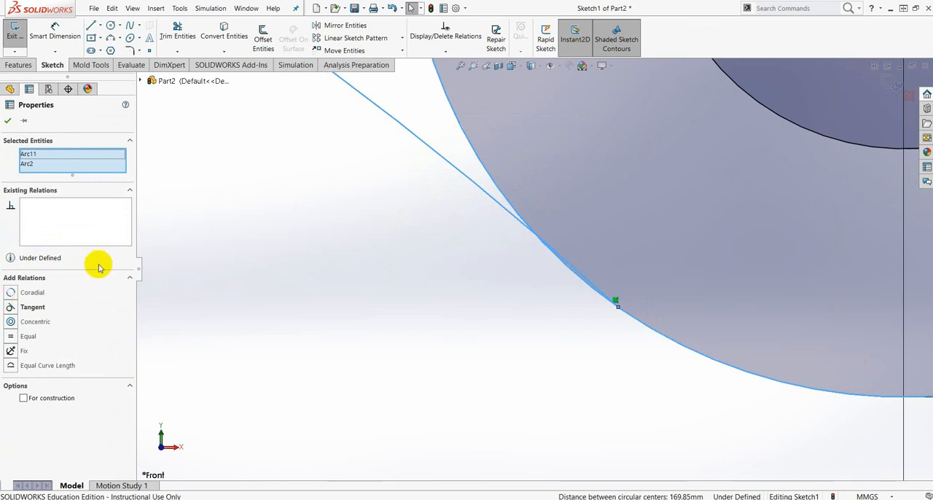
{"action": "left_click", "coordinate": [10, 309]}
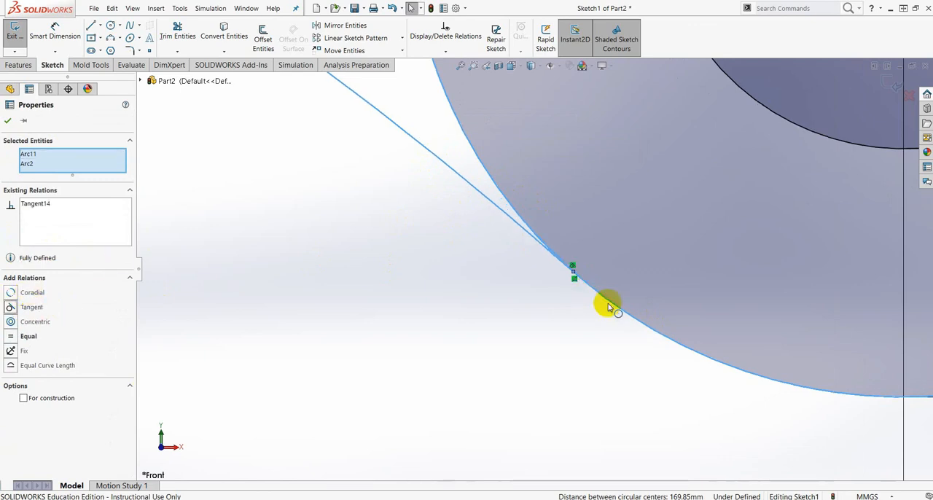
{"action": "left_click", "coordinate": [5, 118]}
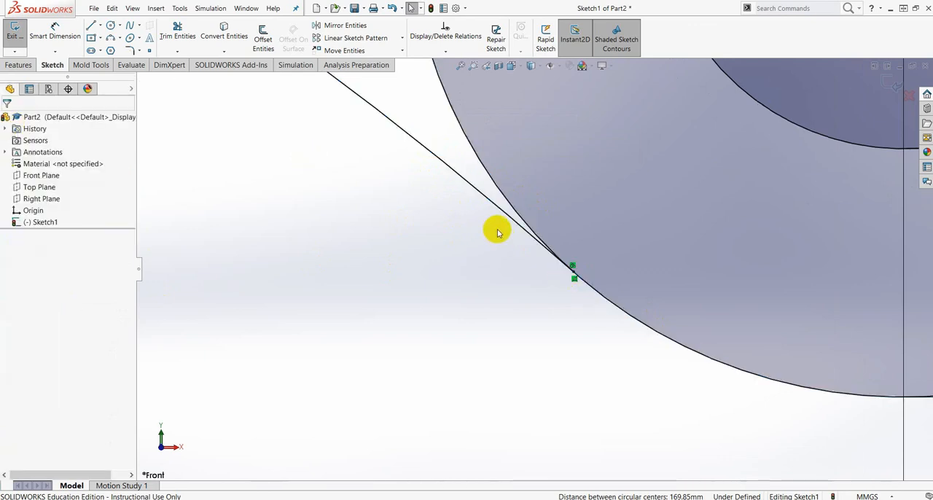
- Switch to Nitro Pro and compare the Tugas 1 drawing with the sketch for missing geometry and dimensions
{"action": "scroll", "coordinate": [510, 246], "scroll_direction": "up", "scroll_amount": 3}
{"action": "scroll", "coordinate": [512, 249], "scroll_direction": "up", "scroll_amount": 8}
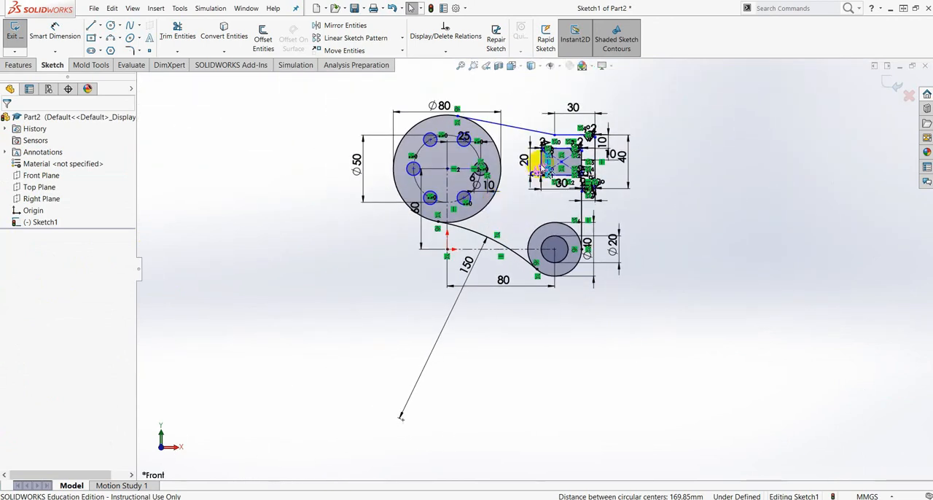
{"action": "scroll", "coordinate": [552, 182], "scroll_direction": "down", "scroll_amount": 6}
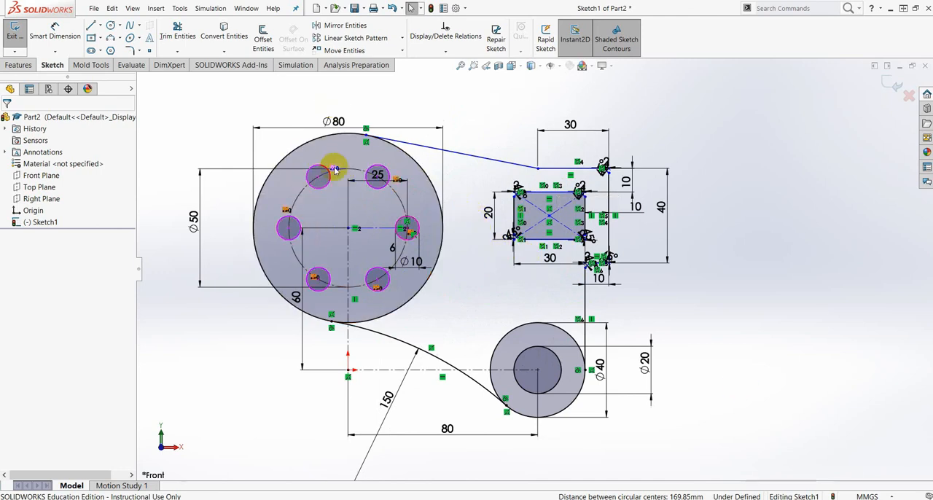
{"action": "left_click_drag", "start_coordinate": [932, 15], "coordinate": [467, 0]}
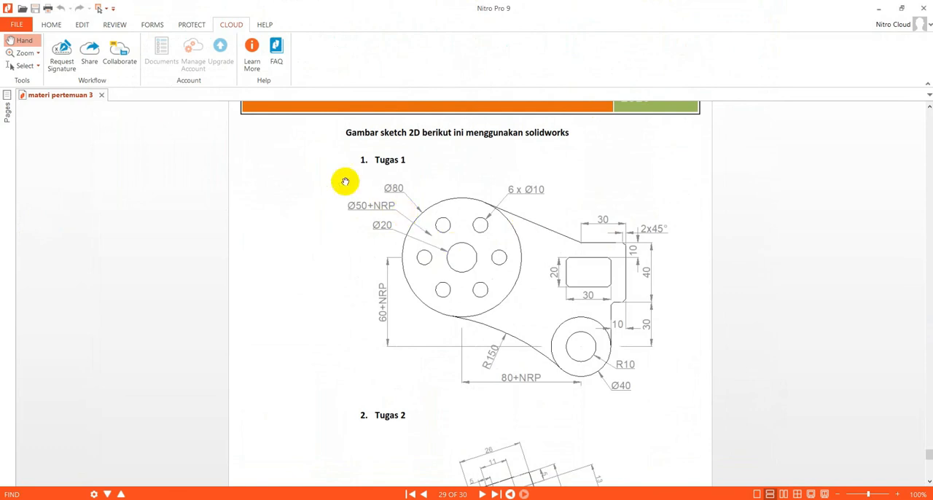